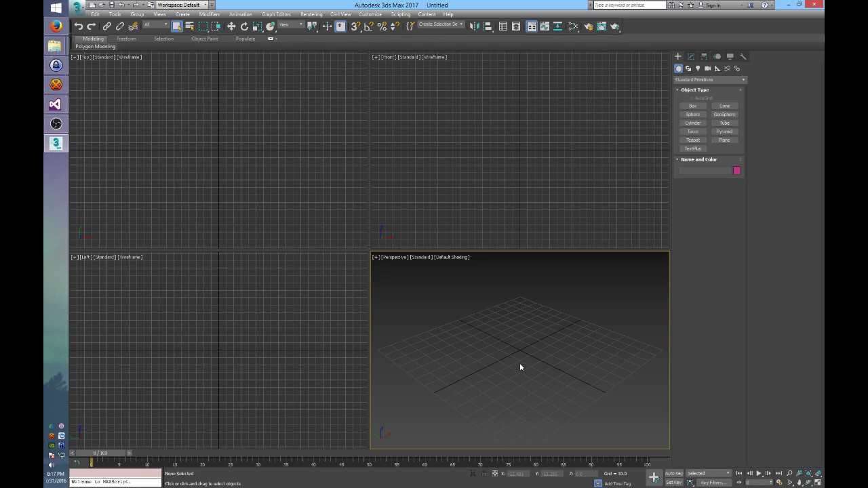
Open the scene troll_cleric29_max2010.max and adopt the file's gamma and LUT settings.
click(78, 8)
click(88, 78)
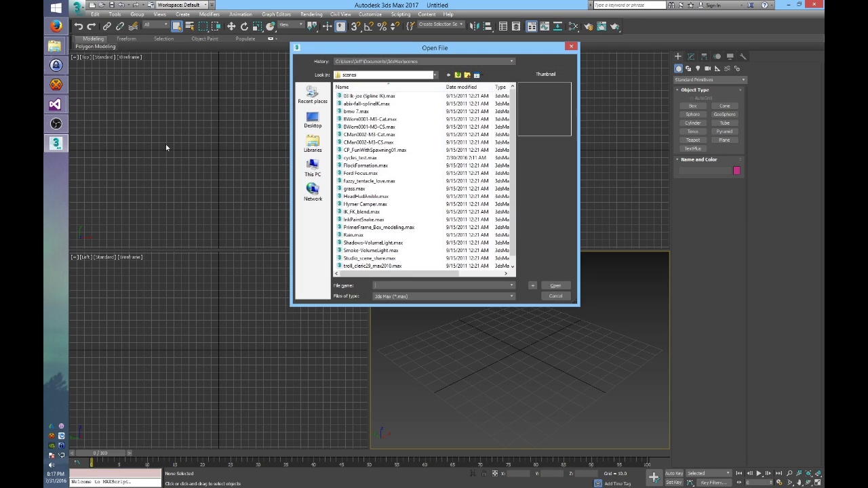
scroll(407, 177, down, 1)
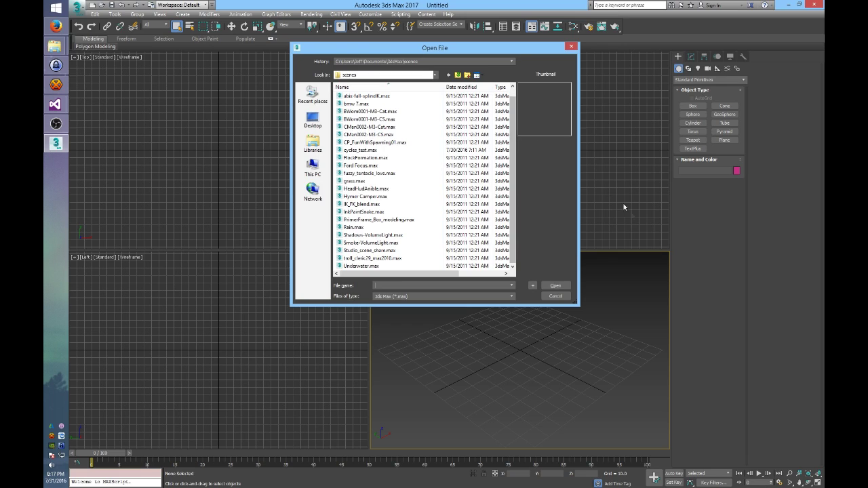
click(394, 260)
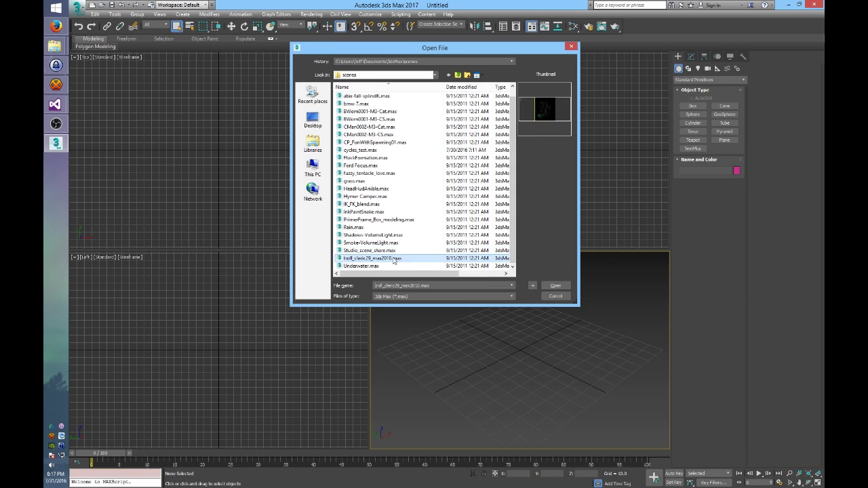
click(554, 286)
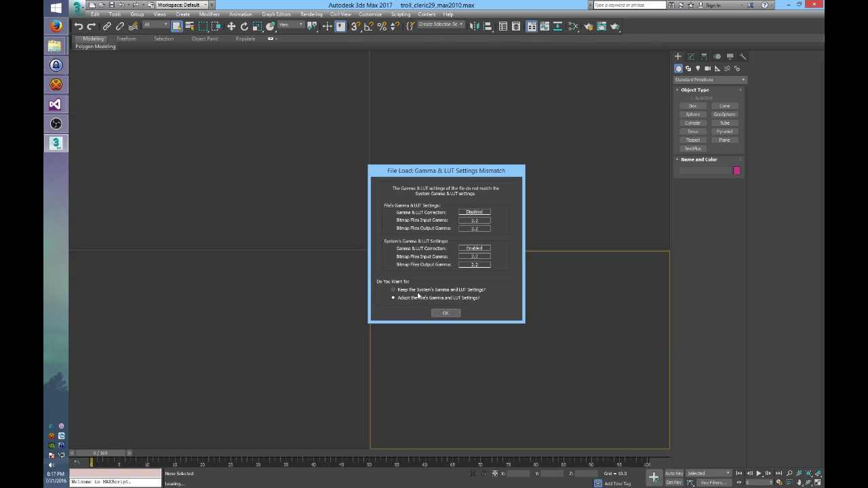
click(447, 314)
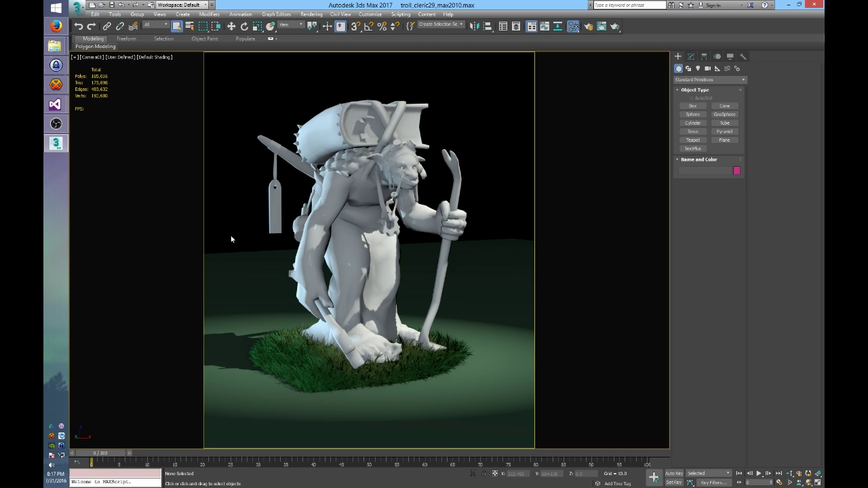
Open the Slate Material Editor and pick the ground plane's material from the scene into the node view.
key(m)
click(251, 275)
click(269, 267)
drag(269, 266, 425, 123)
click(299, 140)
click(237, 283)
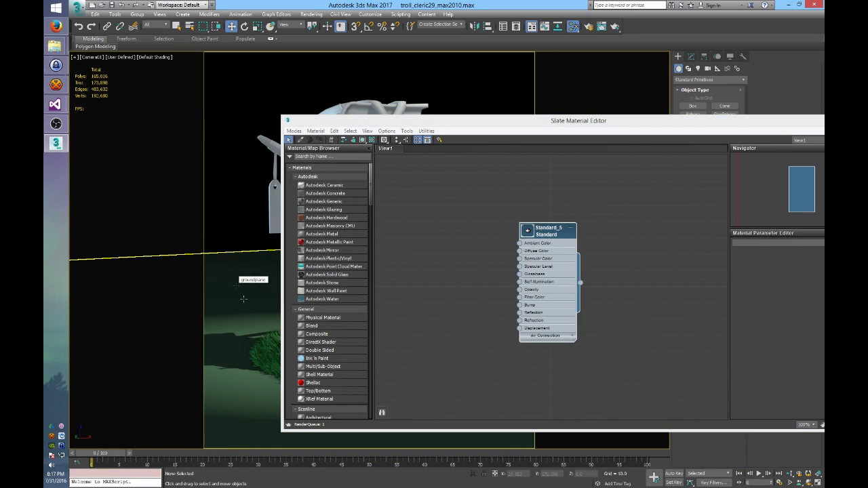
click(263, 345)
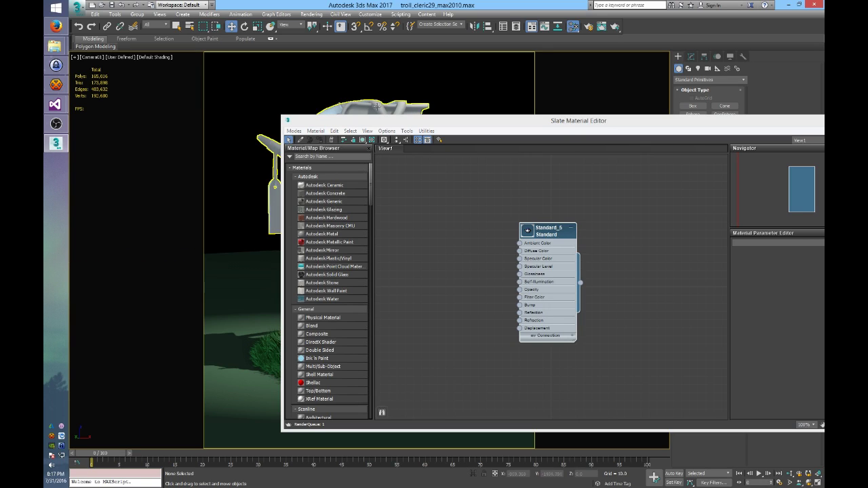
Display the parameters of the Standard_5 ground material and arrange the editor so its basic parameters are readable.
drag(534, 234, 508, 232)
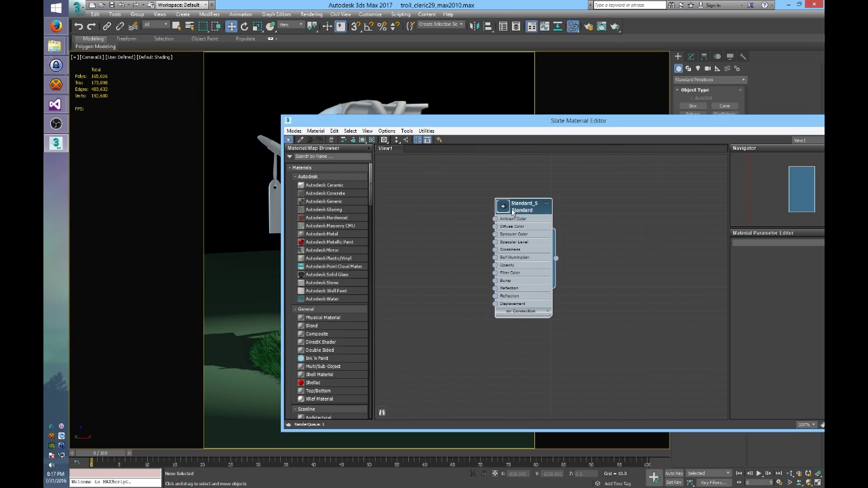
double_click(512, 228)
middle_drag(613, 256, 528, 229)
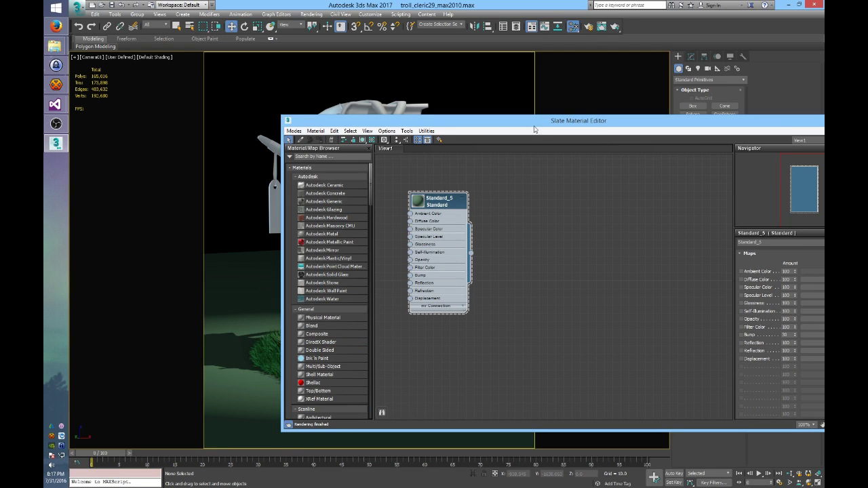
drag(534, 129, 424, 125)
scroll(678, 302, up, 5)
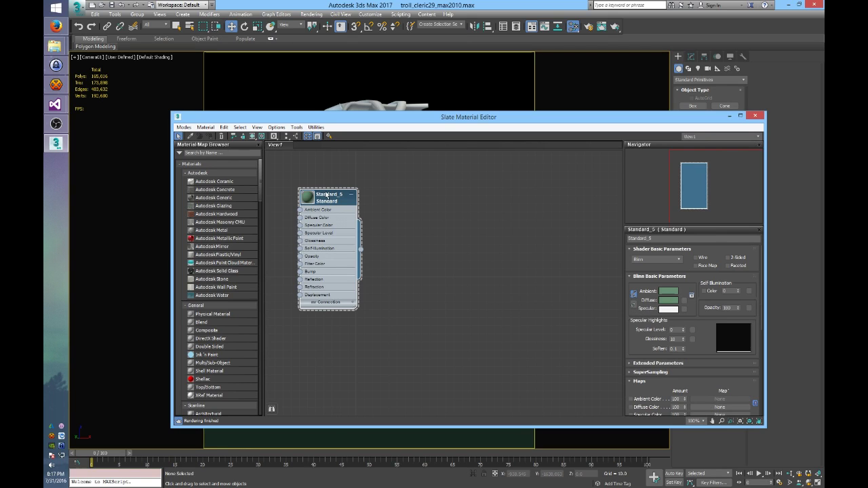
Change the production renderer to Cycles Unified Renderer and close the render setup.
click(594, 31)
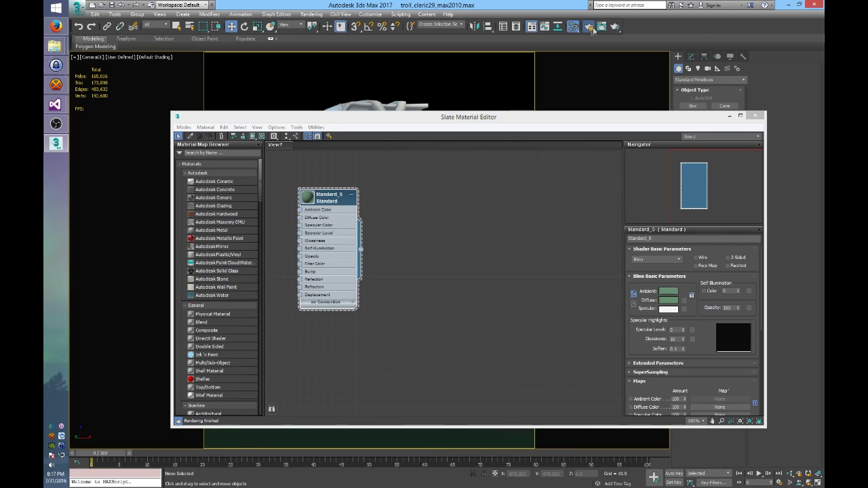
click(437, 89)
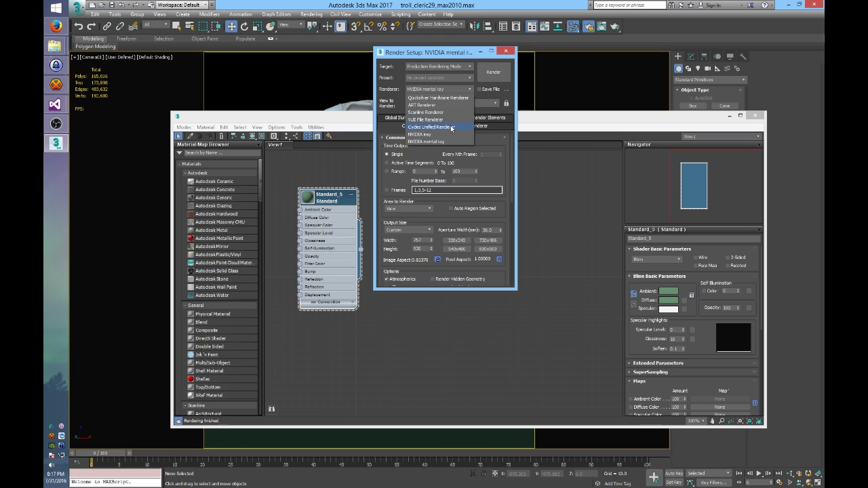
click(451, 128)
click(507, 51)
Add a Cycles Diffuse material to the node view and check the RGB values of Standard_5's ambient color.
drag(214, 238, 493, 219)
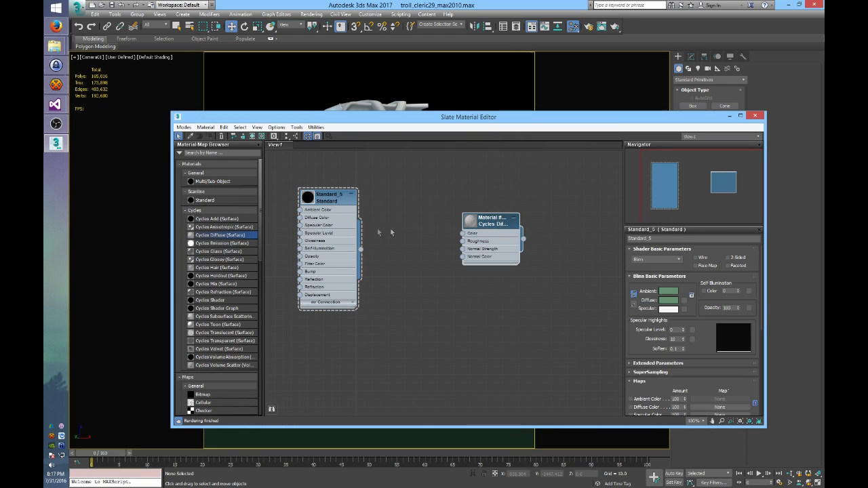
click(669, 291)
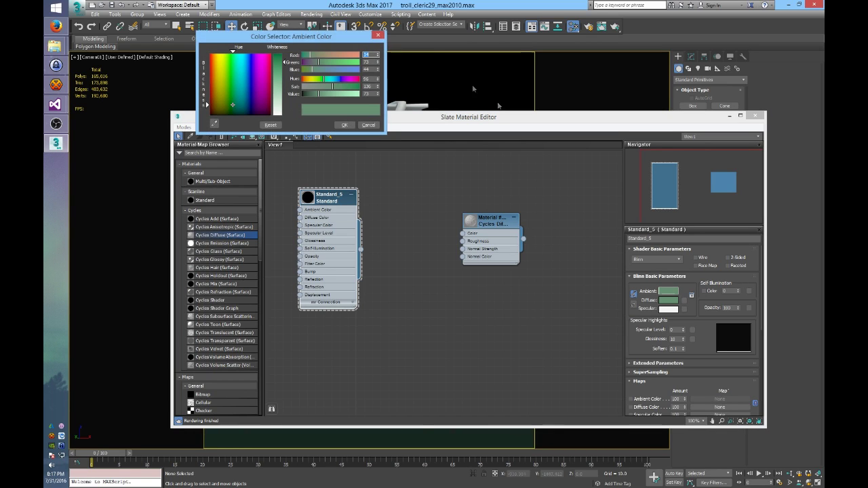
click(378, 35)
Set the new Cycles Diffuse material's color to red 34, green 73, blue 44.
click(490, 220)
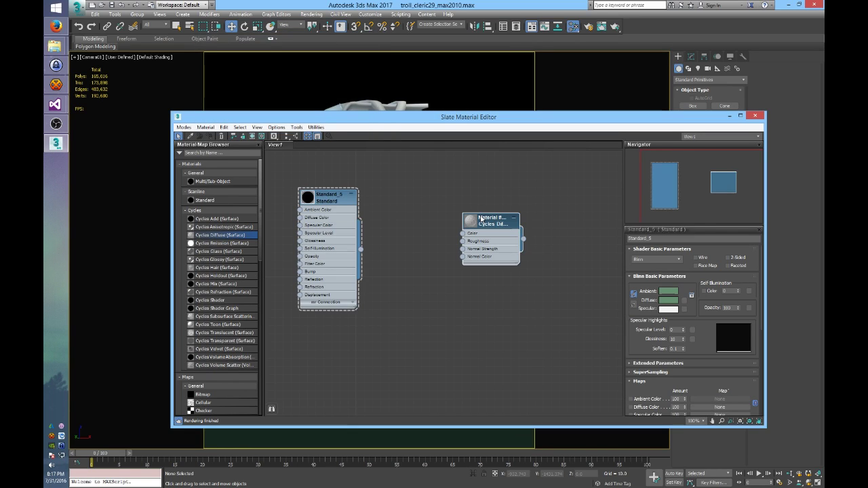
click(675, 261)
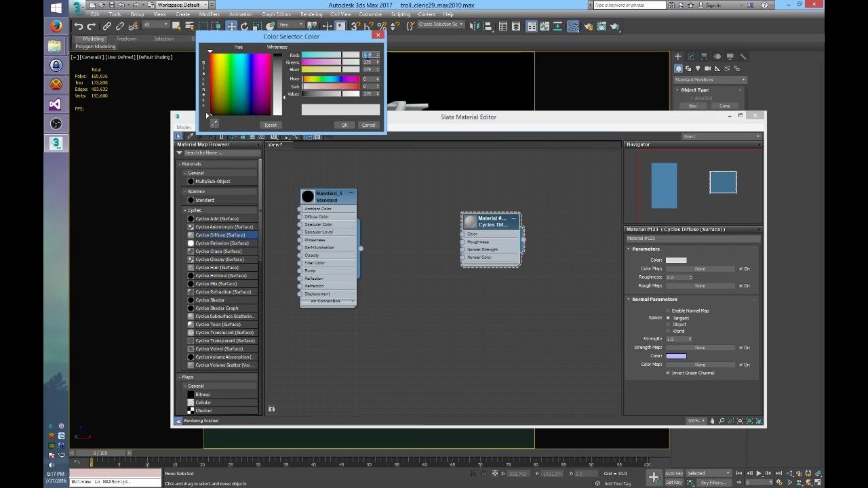
text(34)
key(Tab)
text(73)
key(Tab)
text(44)
key(Return)
click(344, 125)
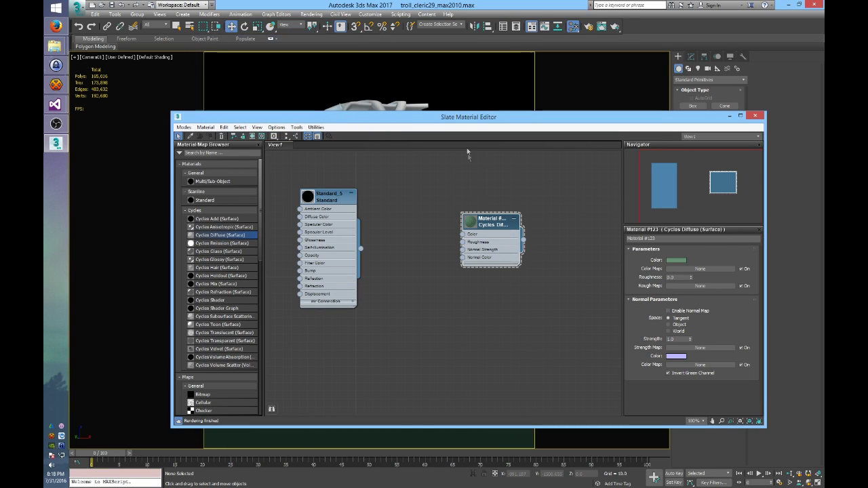
Assign the green Cycles Diffuse material to the ground plane and nudge its roughness up and back to refresh the viewport.
drag(473, 126, 773, 148)
click(241, 289)
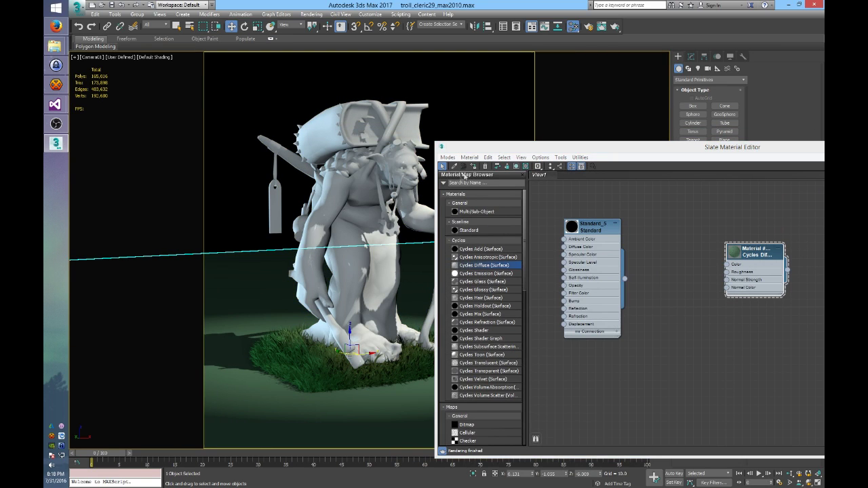
drag(583, 150, 531, 100)
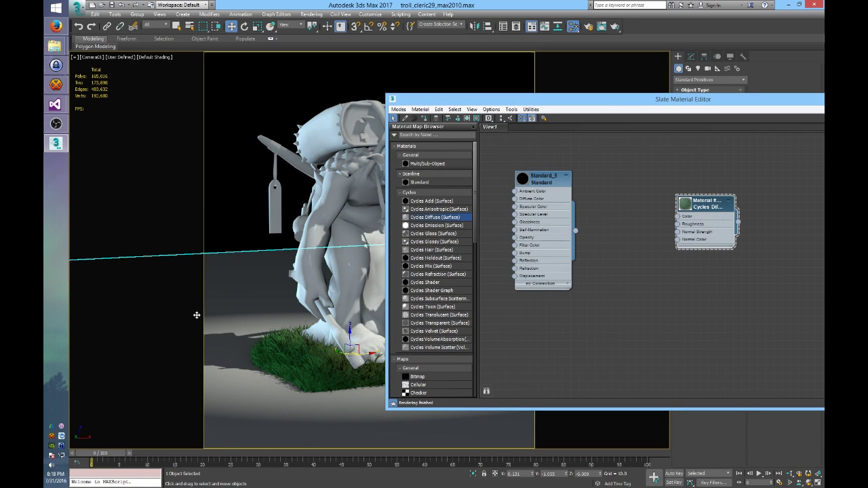
drag(604, 102, 446, 95)
click(747, 251)
click(747, 255)
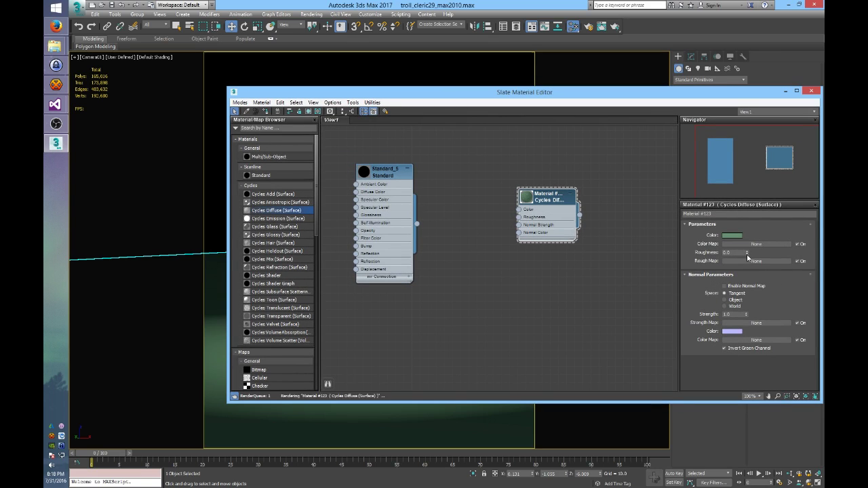
drag(387, 93, 616, 64)
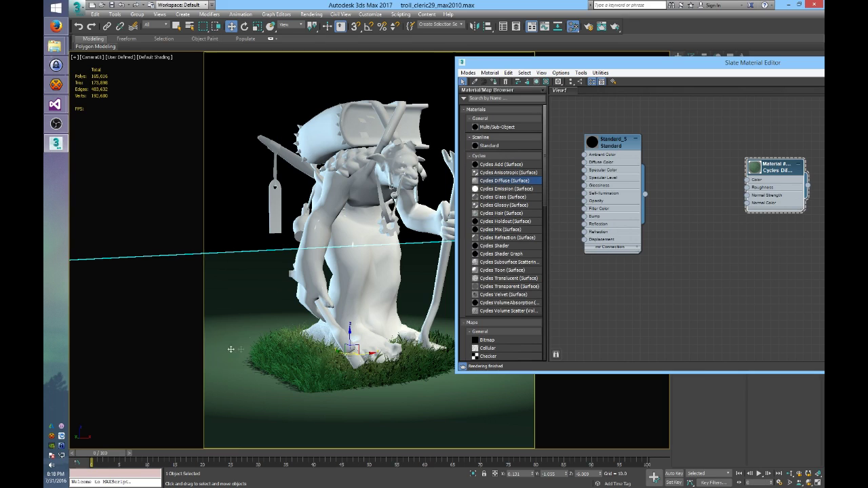
Pick the grass object's material from the scene into the node view and place its nodes below the ground materials.
mouse_move(589, 65)
mouse_down()
mouse_move(446, 71)
mouse_move(578, 70)
mouse_up()
click(463, 83)
click(366, 370)
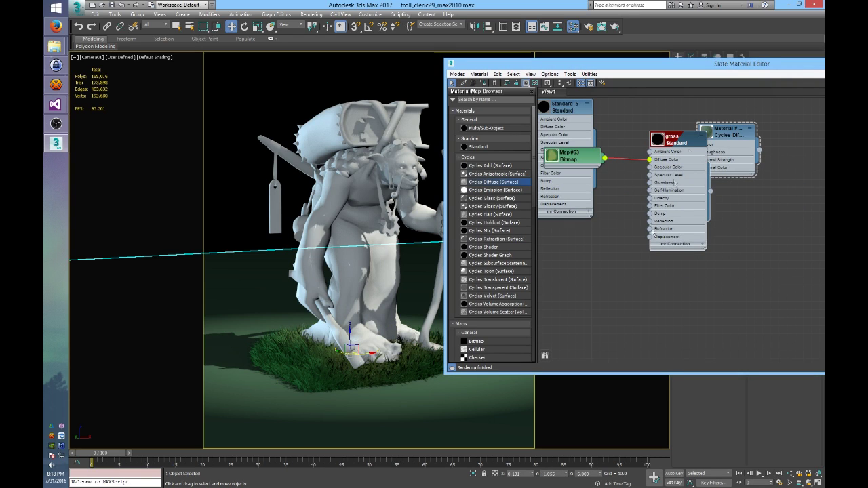
click(570, 160)
drag(678, 145, 563, 248)
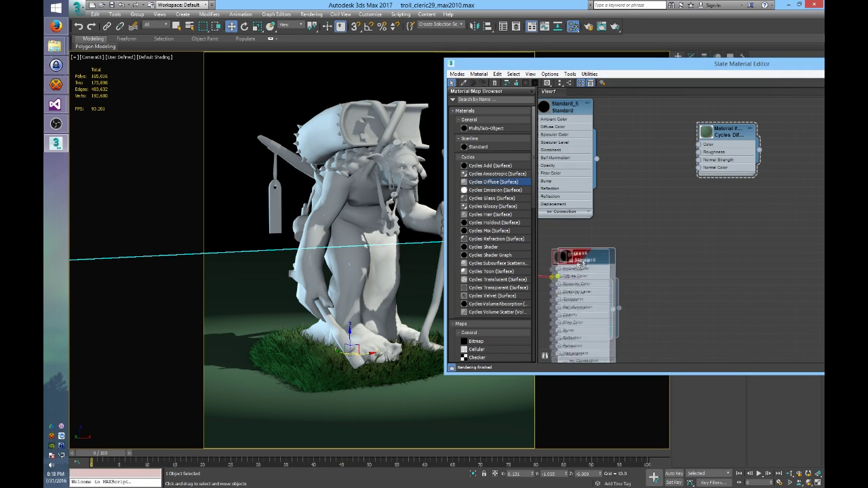
Add a second Cycles Diffuse material beside the grass Standard material.
key(l)
middle_drag(738, 164, 594, 219)
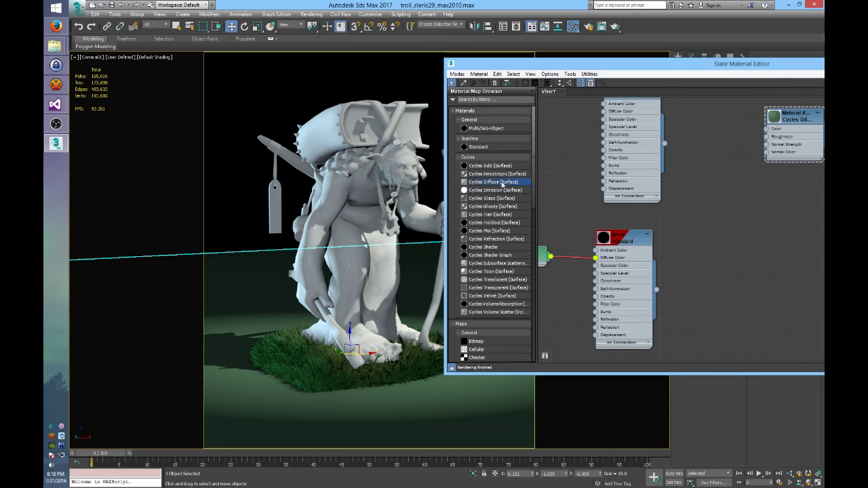
middle_drag(764, 252, 790, 233)
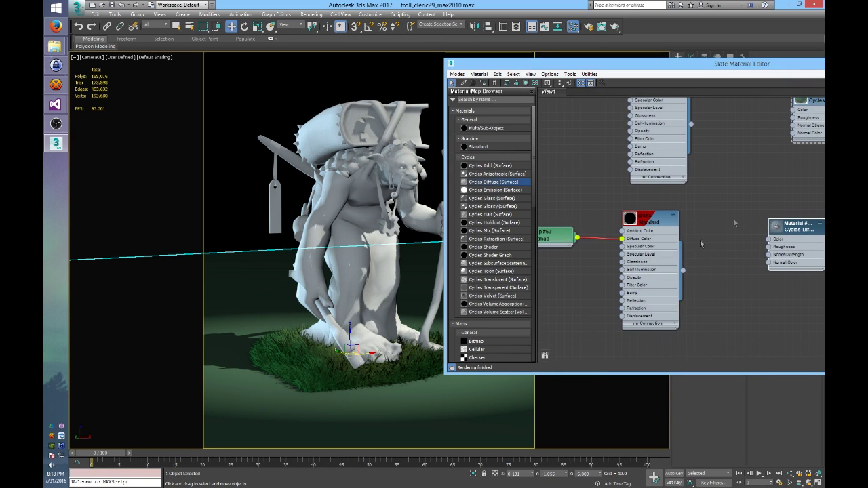
Duplicate the grass bitmap node Map #63 and connect the copy to the second Cycles Diffuse material's Color input.
mouse_move(560, 236)
shift+mouse_down()
mouse_move(686, 238)
mouse_move(722, 205)
shift+mouse_up()
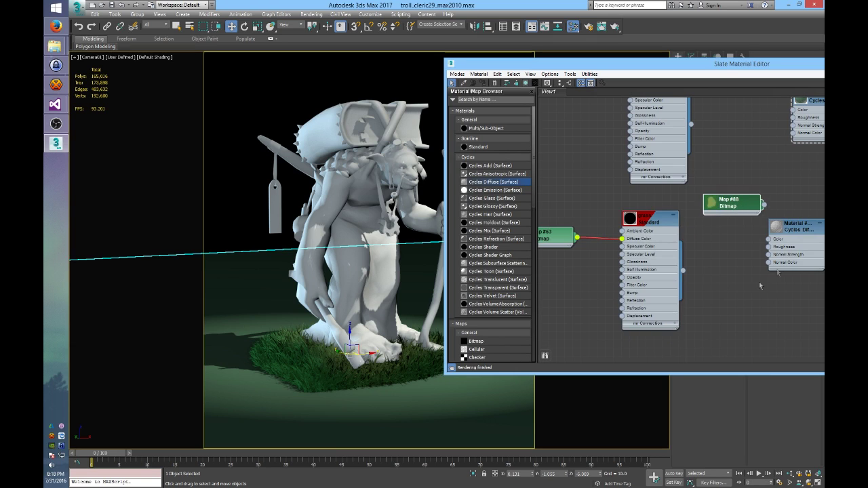
key(l)
mouse_move(740, 109)
shift+mouse_down()
mouse_move(746, 225)
mouse_move(760, 221)
shift+mouse_up()
drag(668, 219, 676, 227)
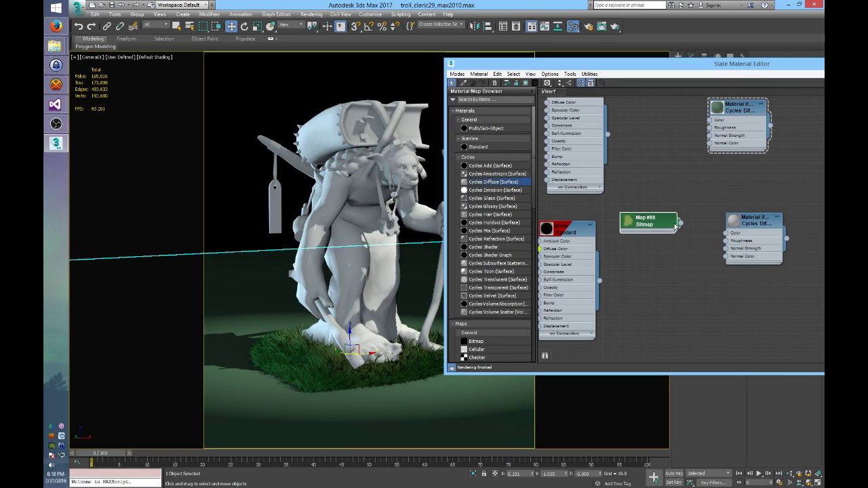
drag(731, 241, 726, 235)
Assign the textured Cycles Diffuse material to the grass object and toggle its shaded display in the viewport.
click(758, 224)
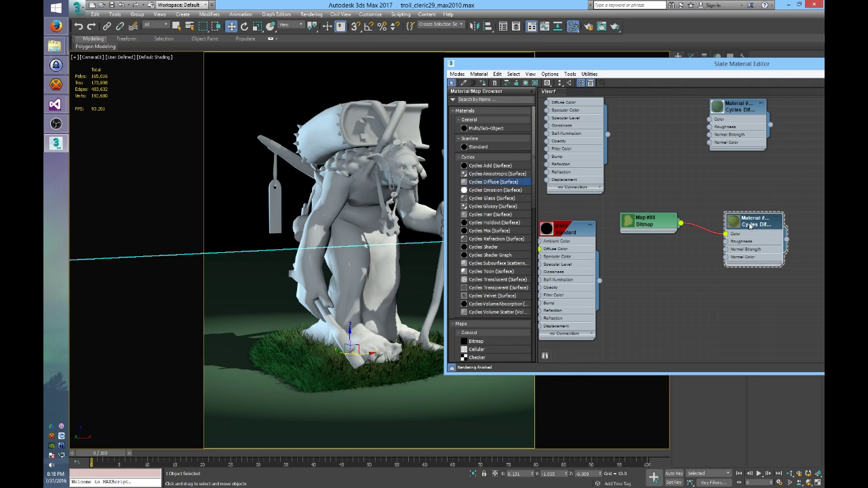
click(292, 347)
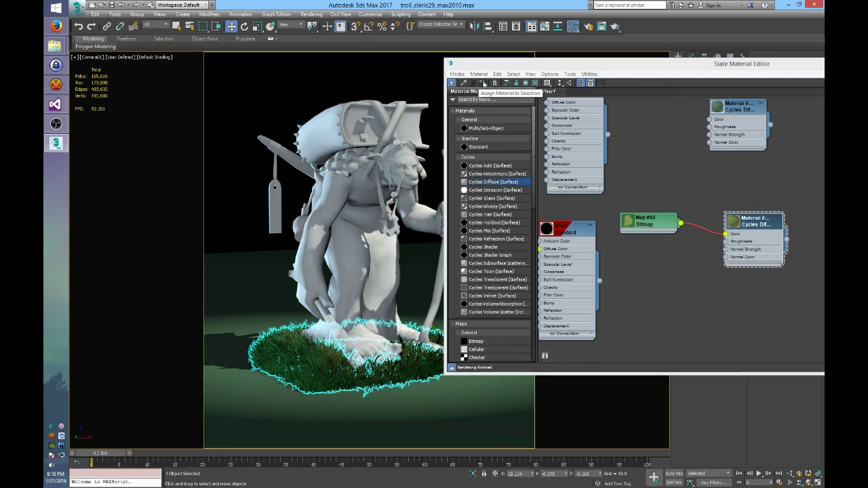
click(524, 82)
click(526, 83)
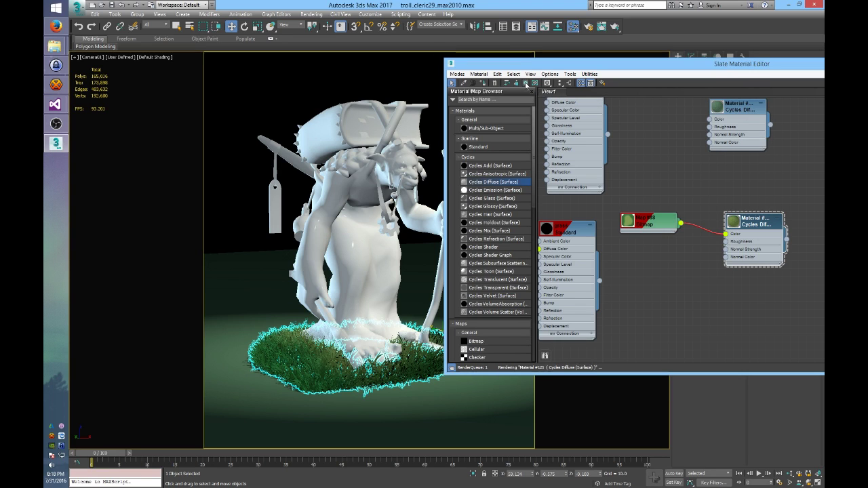
Pick the troll's material from the scene into an empty area of the node view and bring its connected maps into view.
drag(727, 69, 571, 88)
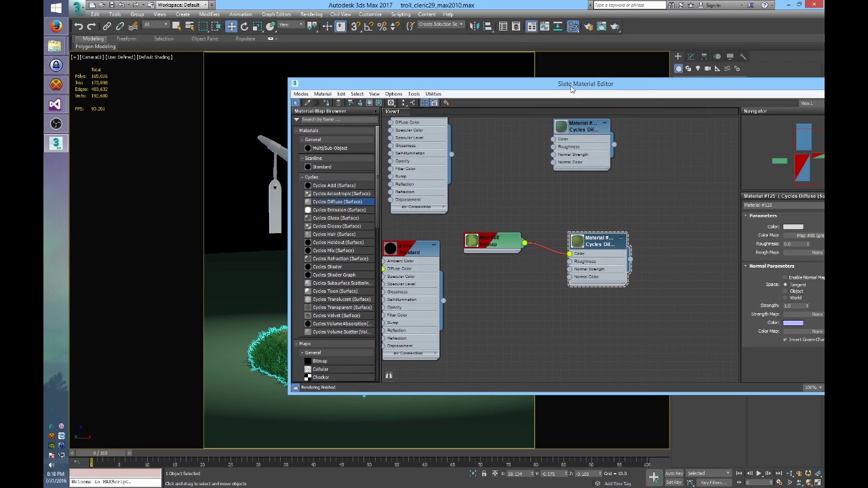
middle_drag(518, 277, 556, 217)
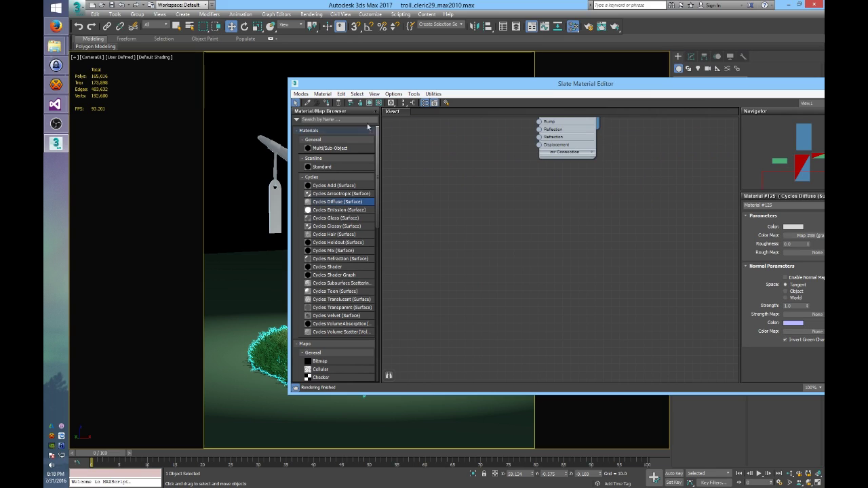
drag(339, 86, 537, 83)
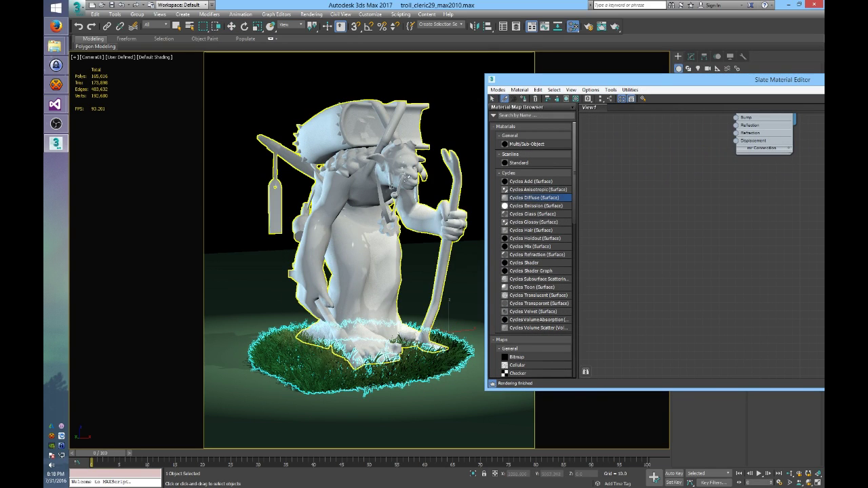
scroll(630, 265, down, 2)
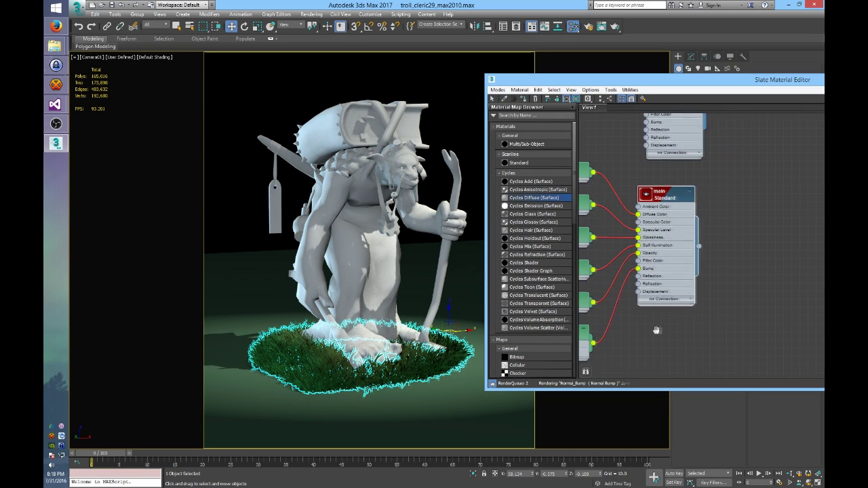
scroll(624, 256, up, 2)
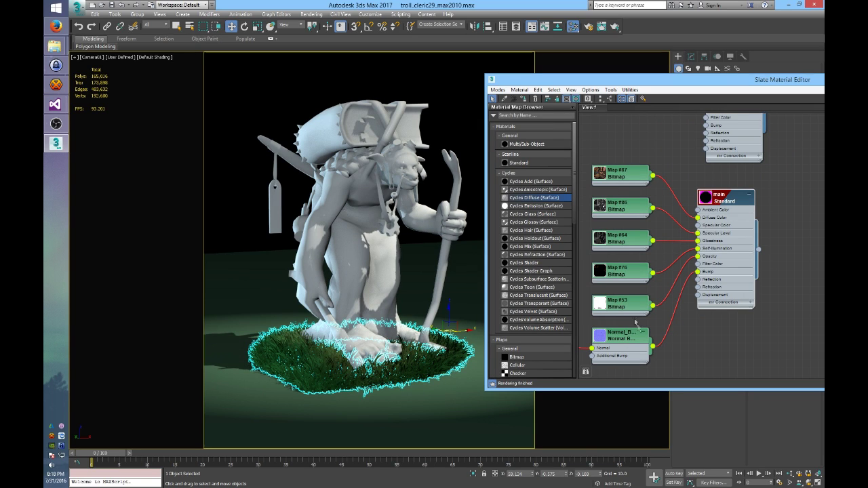
Duplicate the five bitmap nodes feeding the troll's main Standard material and place the copies below the original maps.
middle_drag(705, 348, 649, 321)
drag(655, 79, 517, 74)
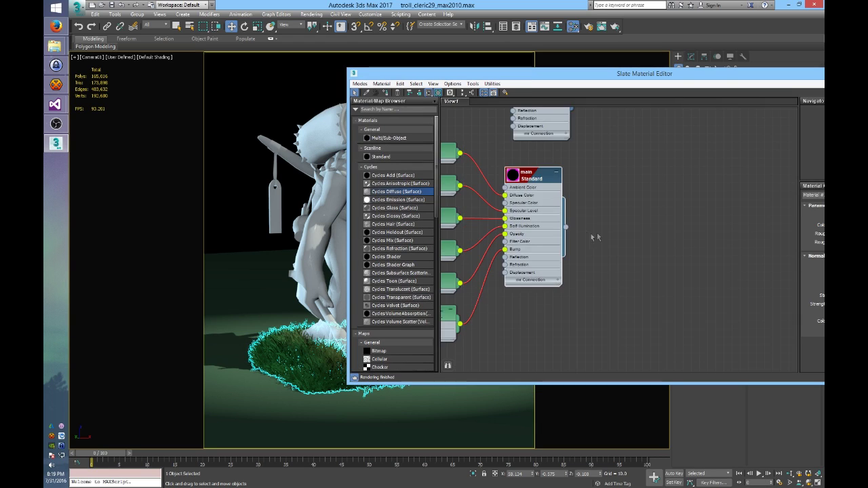
middle_drag(697, 226, 714, 211)
middle_drag(594, 306, 665, 320)
drag(541, 135, 621, 302)
middle_drag(653, 239, 646, 169)
shift+drag(526, 143, 534, 368)
middle_drag(613, 324, 641, 233)
Add a Bitmap map loading normals.jpg with gamma overridden to 1.0 and line it up beneath the copied bitmaps.
drag(386, 352, 534, 307)
drag(566, 102, 568, 171)
click(406, 148)
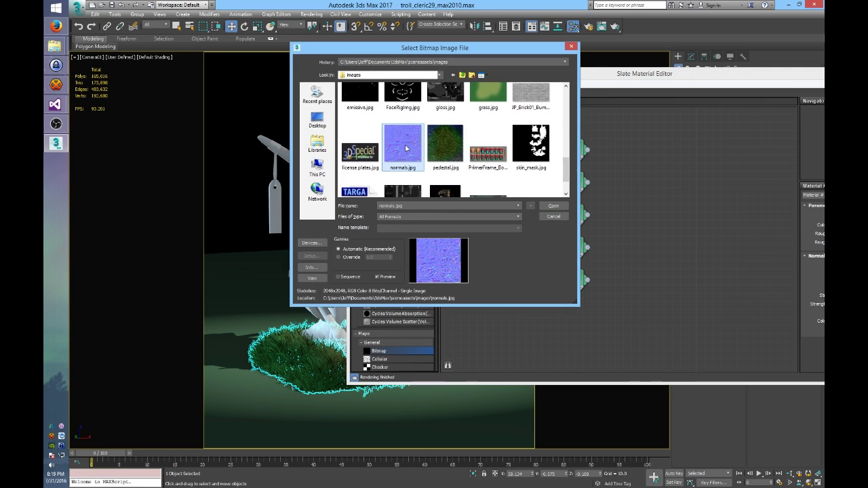
click(339, 257)
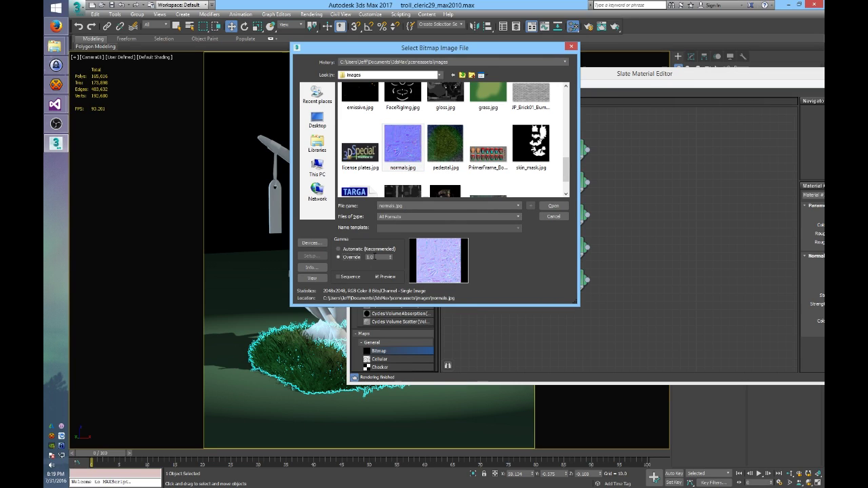
click(553, 207)
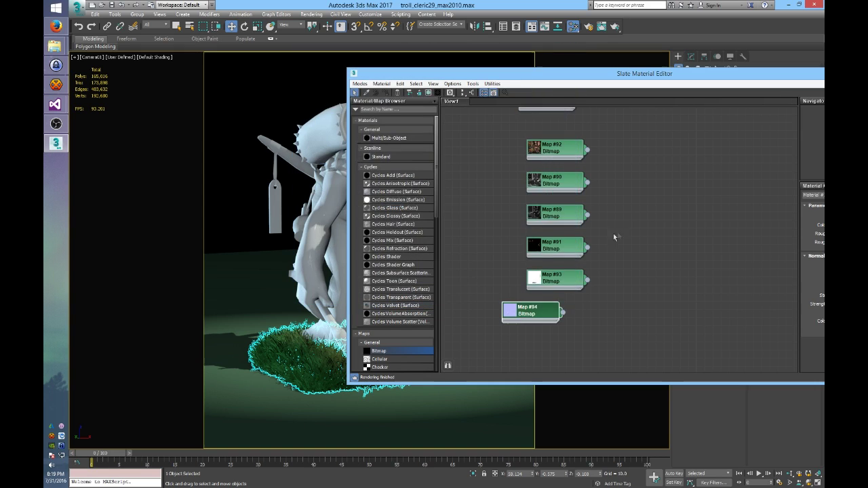
middle_drag(543, 294, 542, 351)
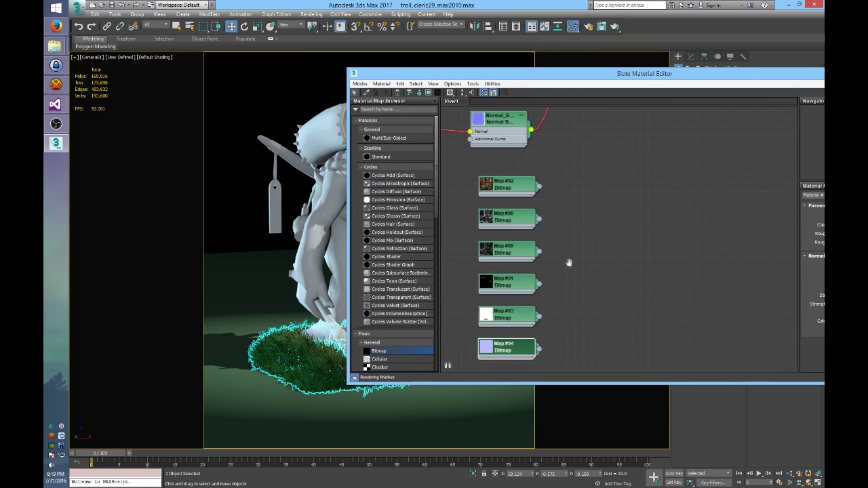
Rename the copied color bitmap to Diffuse and the specular.jpg bitmap copy to Spec Level.
double_click(533, 186)
drag(596, 74, 401, 88)
text(Diffuse)
middle_drag(462, 192, 479, 243)
click(382, 258)
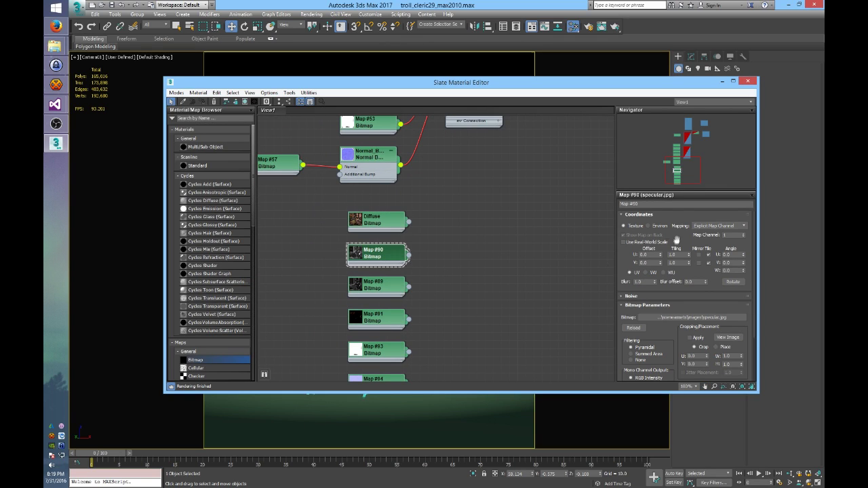
click(648, 204)
text(Spec Level)
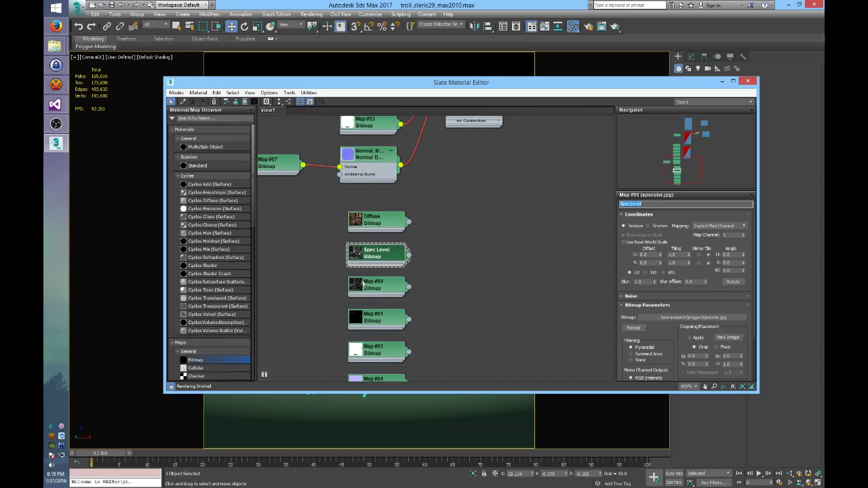
Rename the gloss.jpg bitmap copy to Glossiness and the emissive.jpg bitmap copy to Self Illumination.
click(362, 282)
click(648, 203)
text(Glossiness)
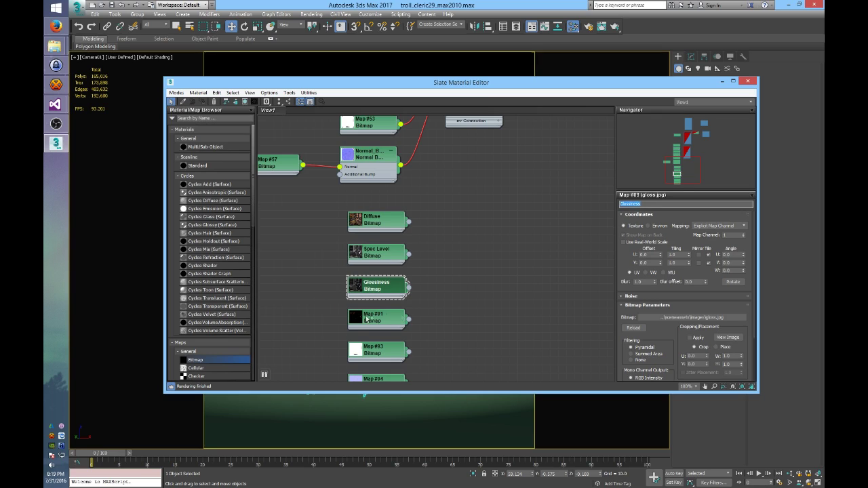
click(386, 317)
click(651, 203)
text(E)
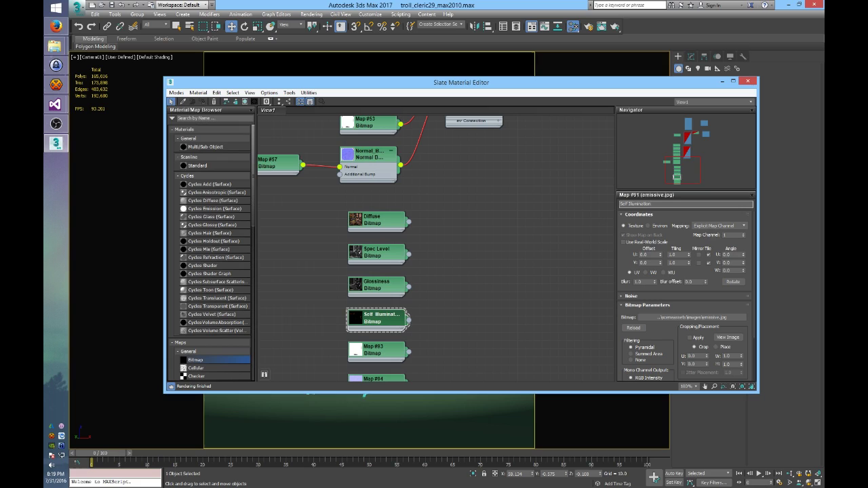
Rename the alpha.jpg bitmap copy to Opacity and the normals.jpg bitmap to Normal.
click(372, 352)
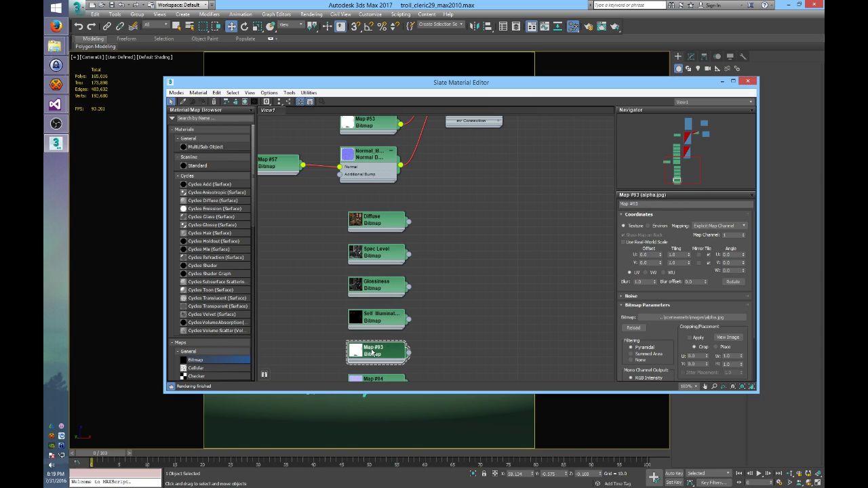
click(650, 203)
text(Opa)
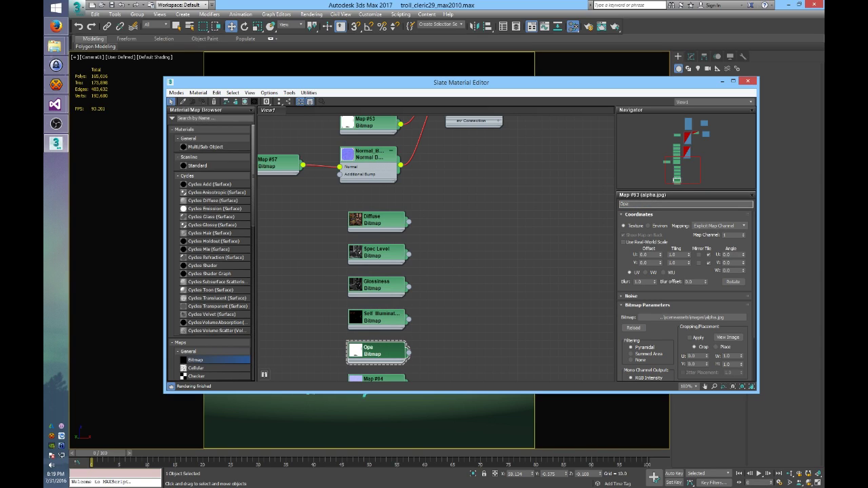
middle_drag(433, 337, 445, 248)
click(384, 300)
click(649, 204)
text(Normal)
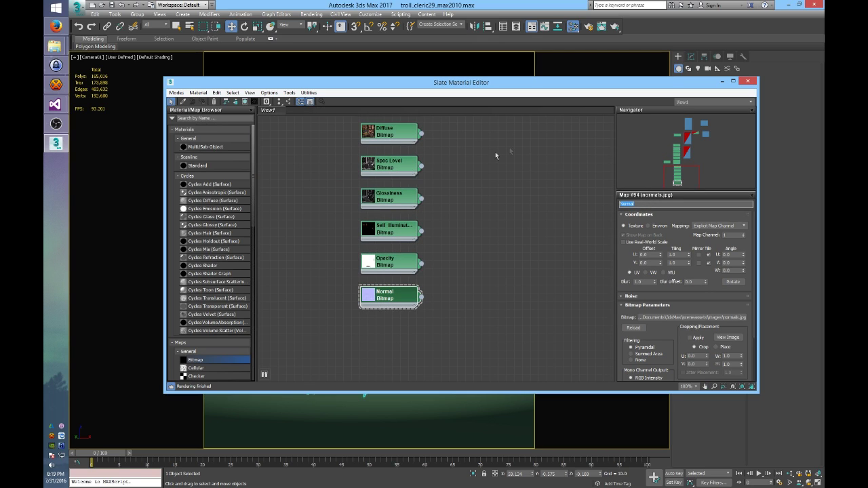
Add a Cycles Diffuse material beside the renamed bitmaps and connect the Diffuse bitmap to its Color input.
middle_drag(496, 156, 463, 195)
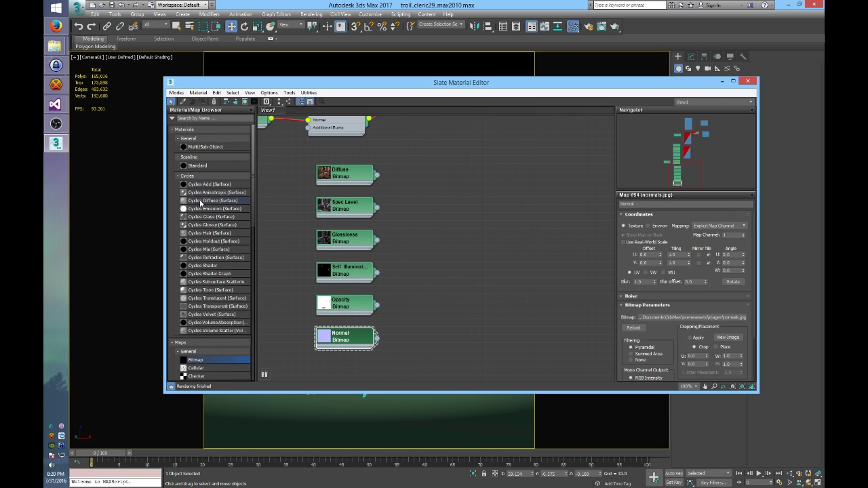
middle_drag(335, 176, 334, 190)
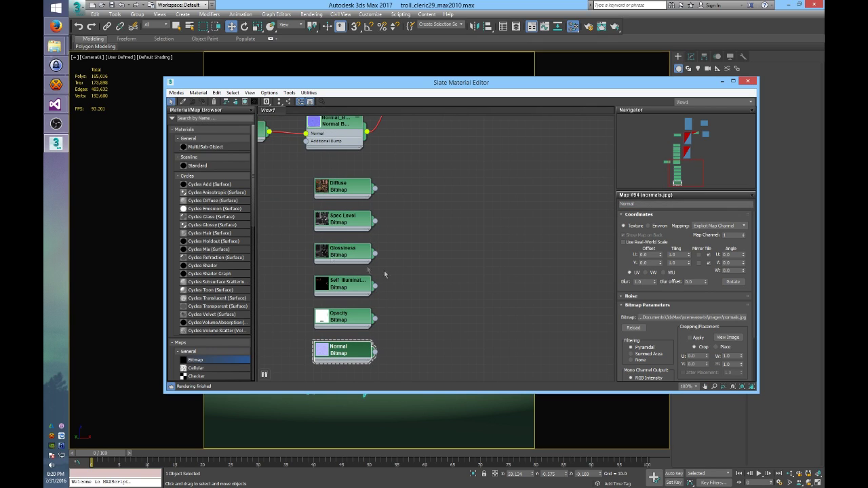
drag(212, 201, 444, 223)
mouse_move(451, 187)
mouse_down()
mouse_move(469, 177)
mouse_move(437, 190)
mouse_up()
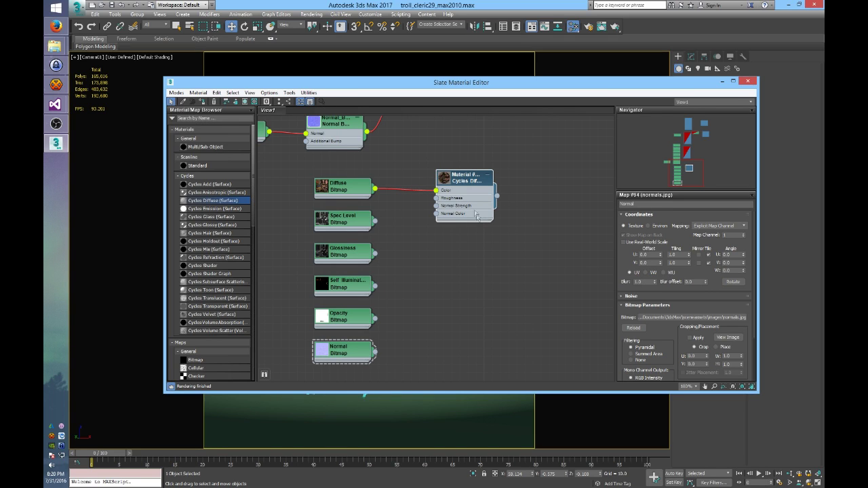
Move the remaining unconnected bitmaps further down and add a Cycles Glossy material below the Cycles Diffuse material.
middle_drag(423, 254, 447, 193)
scroll(447, 193, up, 1)
drag(430, 329, 360, 247)
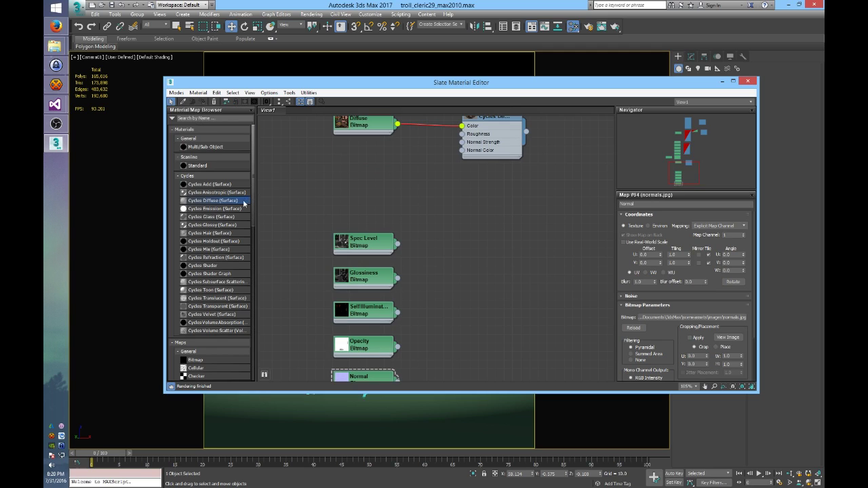
click(224, 225)
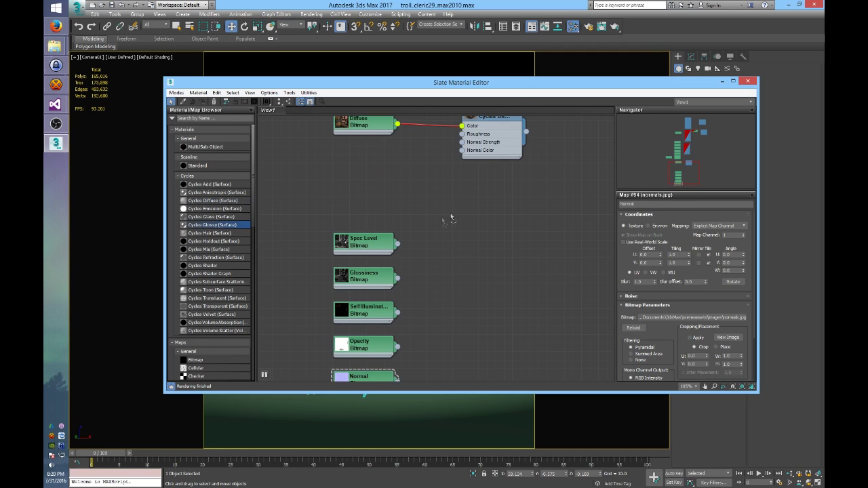
click(472, 188)
drag(471, 188, 493, 191)
Add a Cycles Mix material and connect the Diffuse material to Material A and the Glossy material to Material B.
middle_drag(562, 176, 481, 212)
click(211, 250)
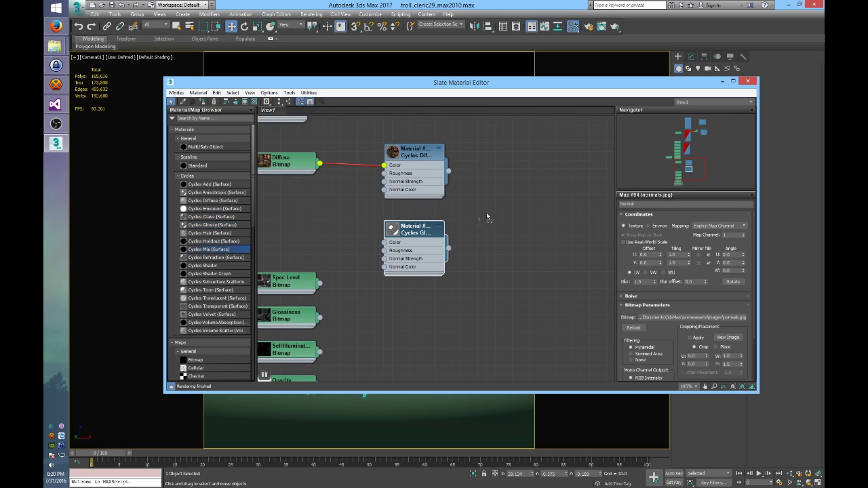
click(472, 181)
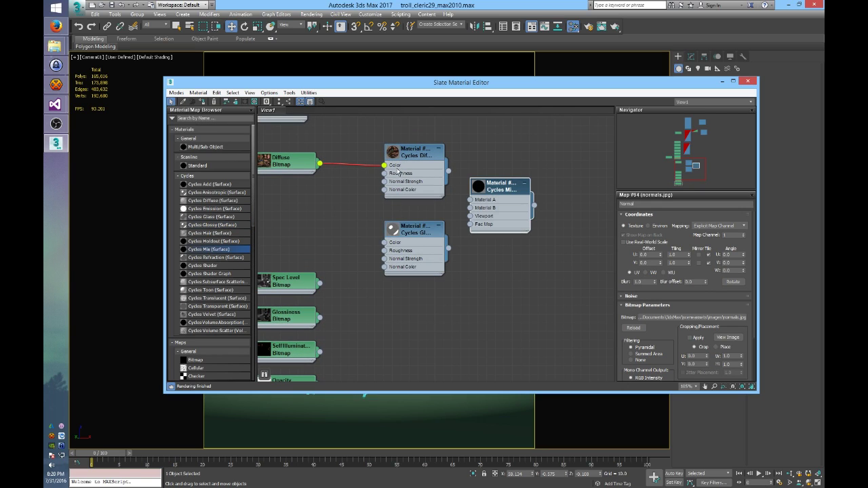
scroll(454, 225, down, 1)
drag(448, 175, 470, 202)
click(475, 204)
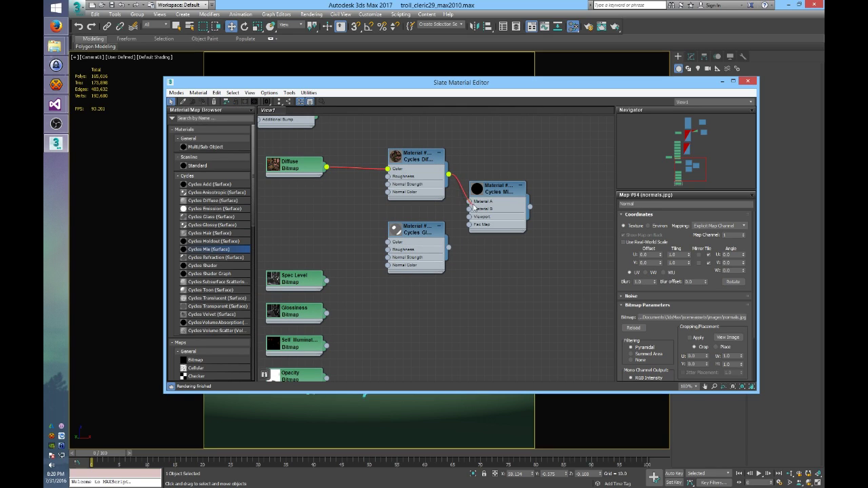
drag(449, 247, 470, 209)
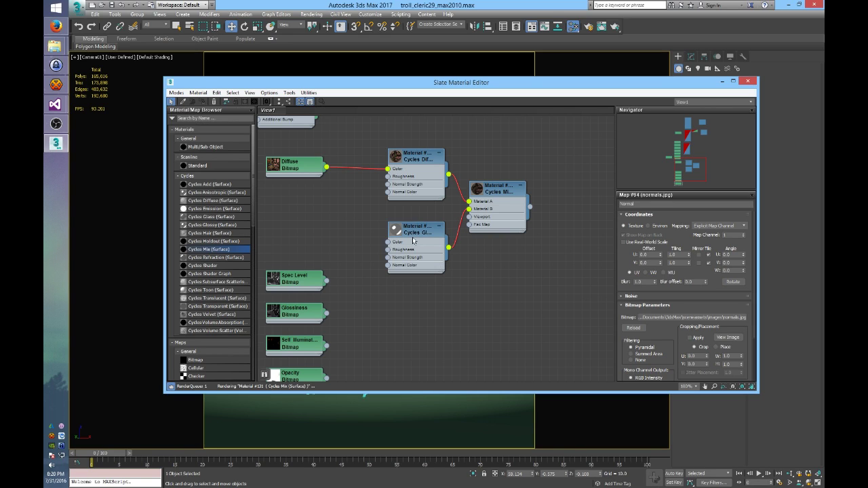
Place the Spec Level bitmap under the Glossy material, connect it to the Mix material's Fac Map input and enlarge its preview.
drag(413, 240, 410, 232)
drag(294, 280, 469, 224)
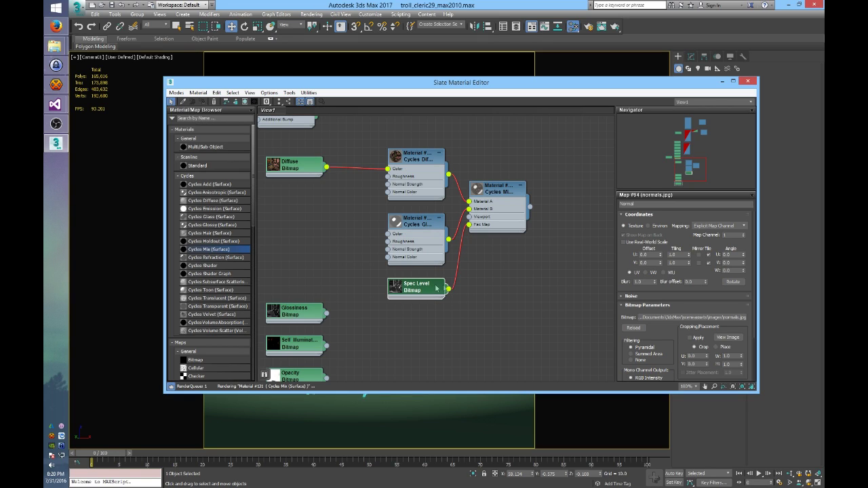
middle_drag(486, 191, 508, 155)
double_click(416, 250)
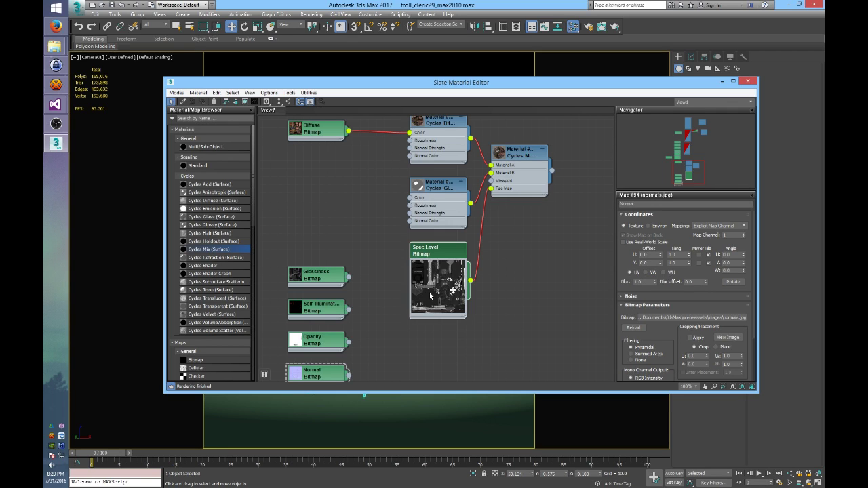
Move the Glossiness bitmap level with the Glossy material, leaving room between them for another node.
middle_drag(387, 268, 408, 261)
click(358, 309)
middle_drag(350, 258, 385, 282)
drag(387, 331, 387, 264)
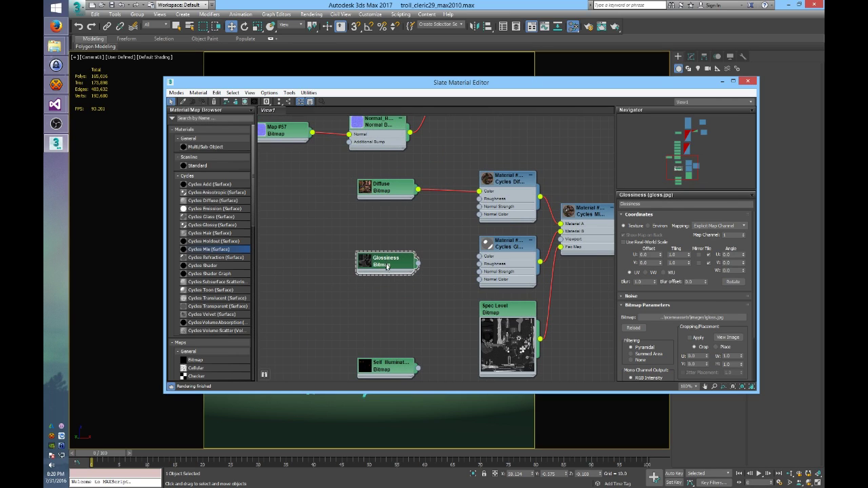
middle_drag(472, 247, 477, 246)
middle_drag(386, 225, 436, 226)
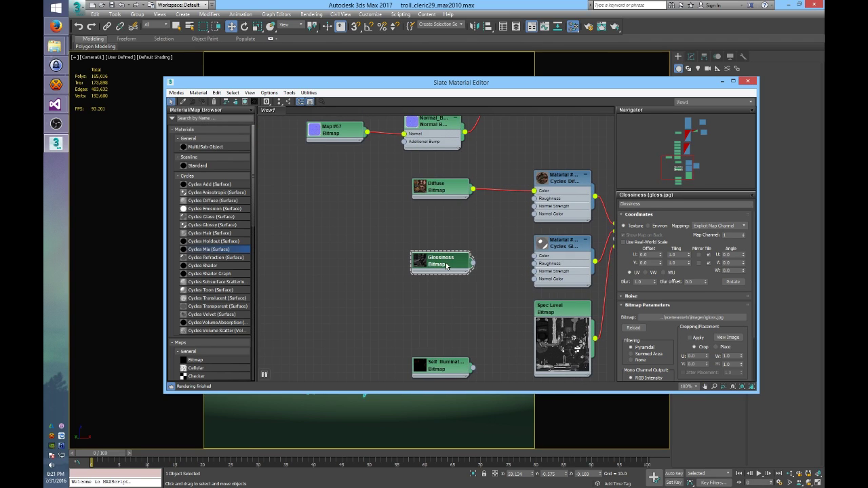
drag(445, 266, 342, 266)
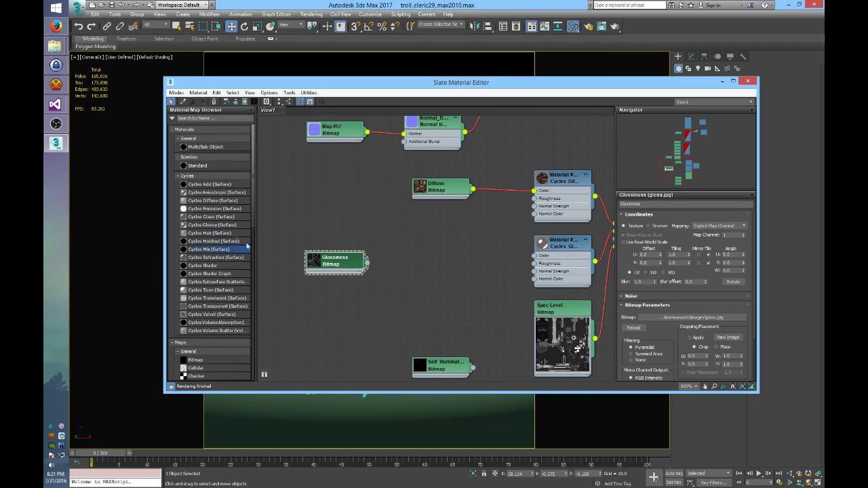
Add a Color Correction map and route the Glossiness bitmap through it into the Glossy material's Roughness input.
scroll(254, 224, down, 5)
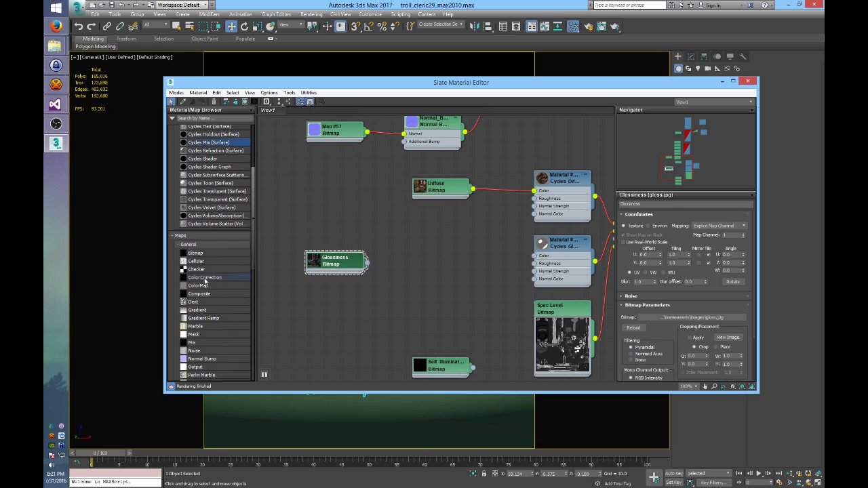
drag(204, 279, 426, 258)
drag(367, 263, 407, 264)
drag(464, 258, 535, 264)
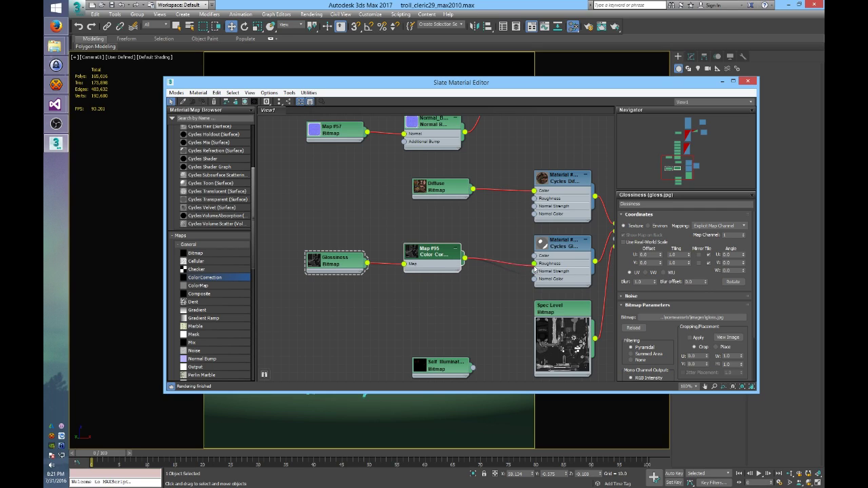
Set the Color Correction map's channels to Invert and enlarge its node preview.
click(429, 254)
click(631, 264)
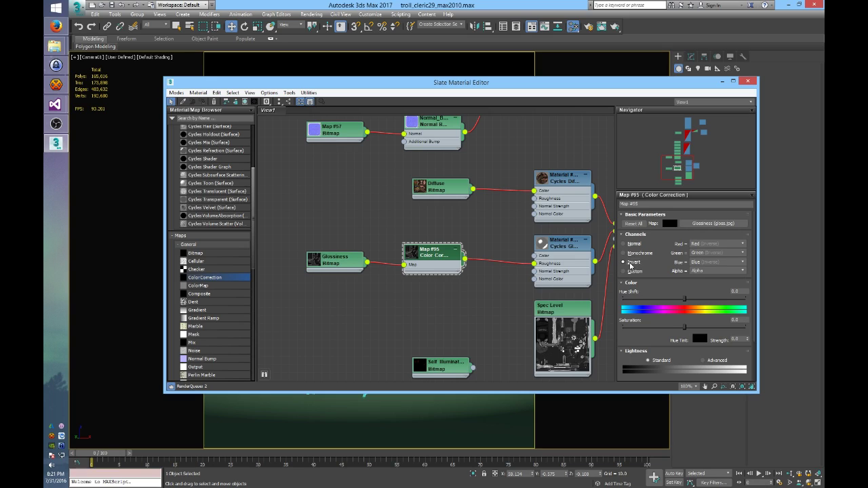
double_click(414, 256)
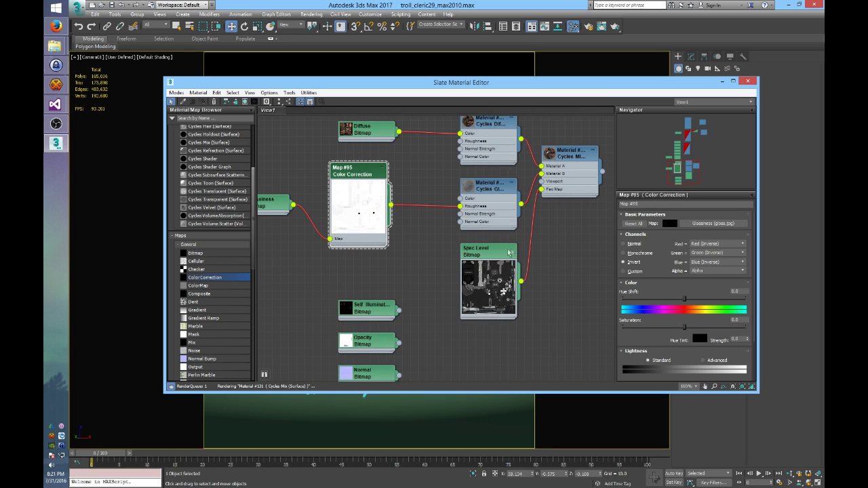
Move the Spec Level bitmap down to make room and enlarge the Cycles Glossy material's node preview.
drag(487, 254, 486, 294)
double_click(473, 184)
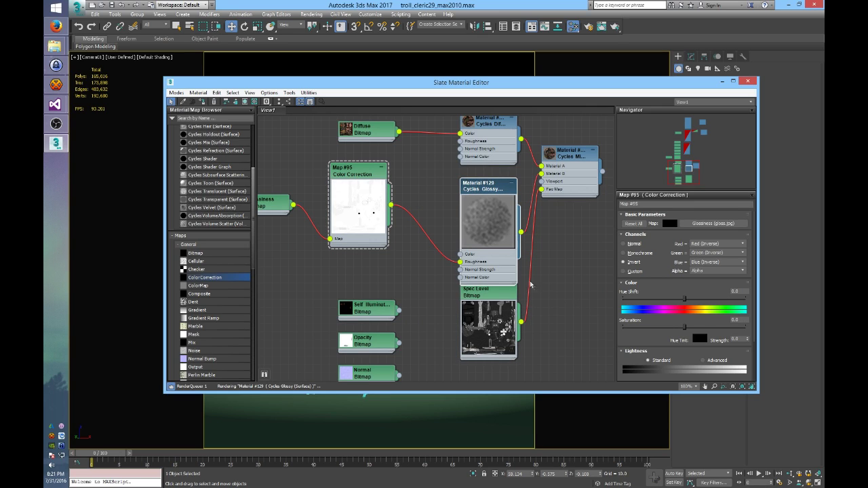
drag(483, 198, 483, 191)
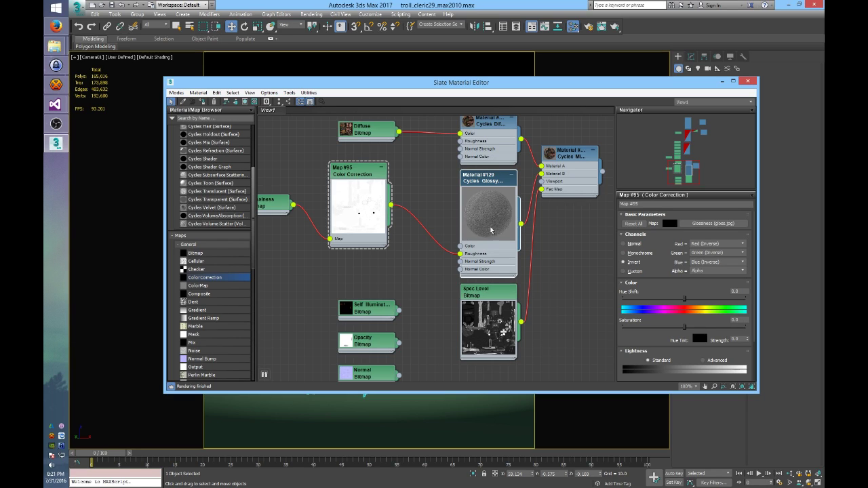
Set the Color Correction map's brightness to -65.
middle_drag(534, 248, 365, 258)
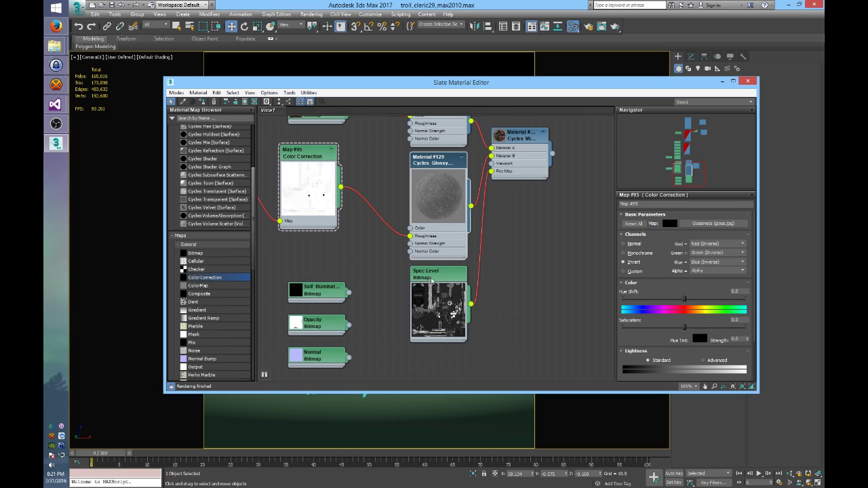
middle_drag(376, 249, 380, 263)
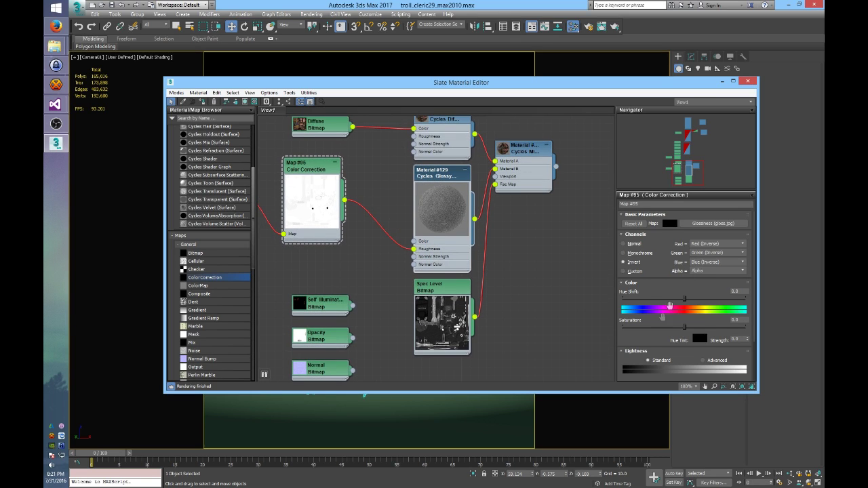
scroll(647, 339, down, 3)
click(738, 333)
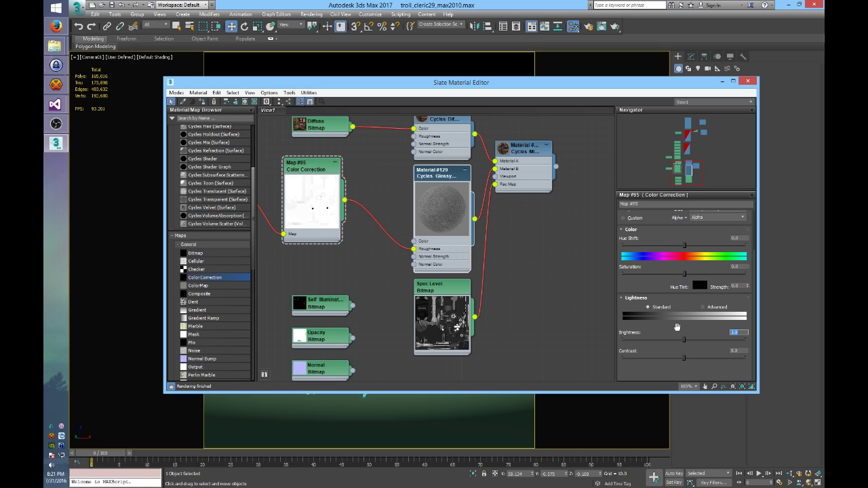
text(-65)
key(Return)
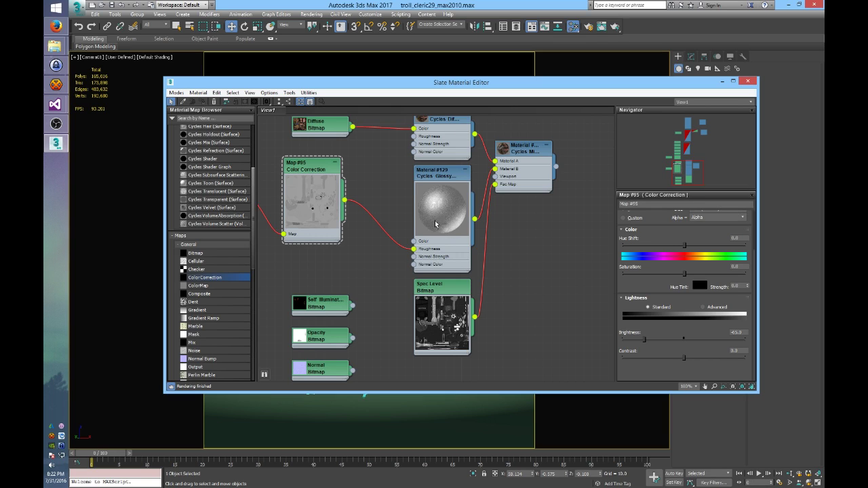
middle_drag(358, 252, 401, 246)
click(348, 180)
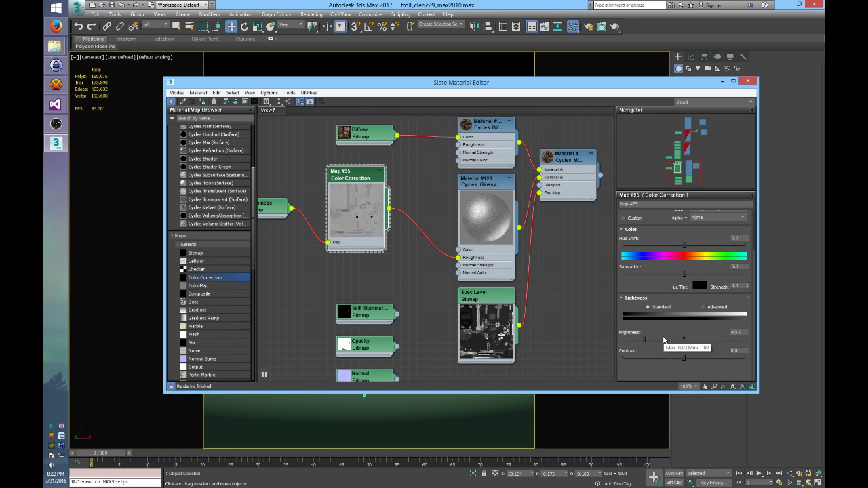
middle_drag(571, 251, 530, 268)
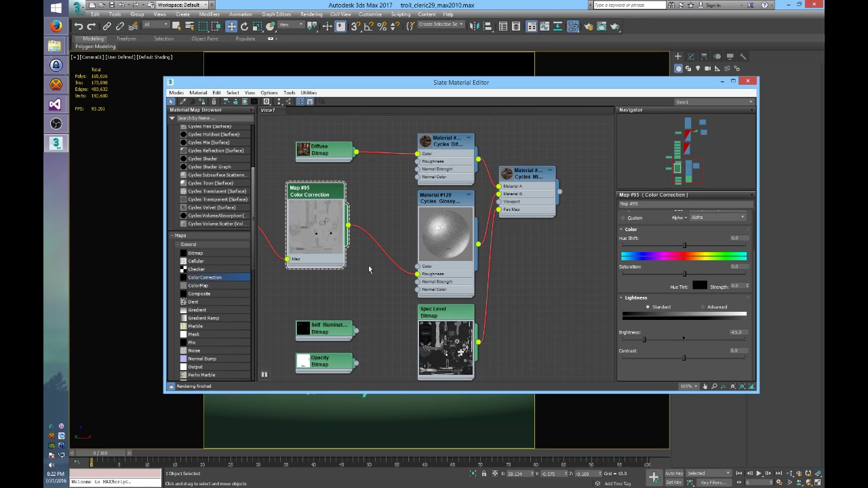
middle_drag(377, 255, 377, 249)
middle_drag(261, 285, 345, 292)
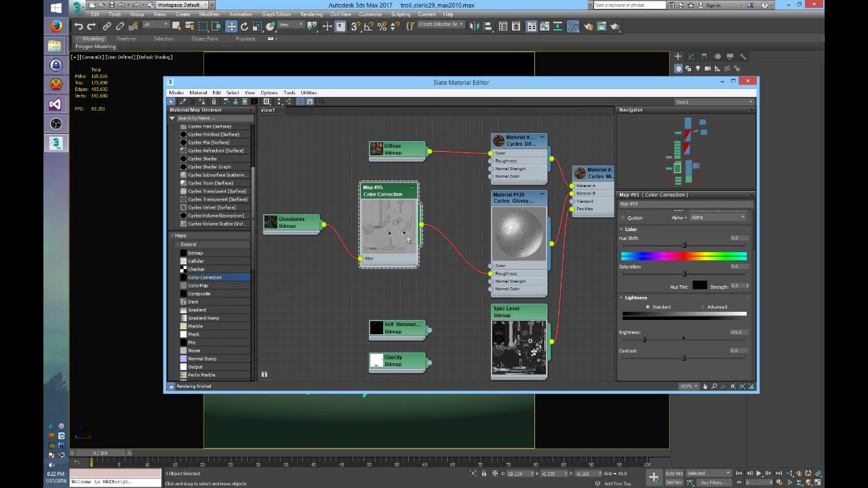
Move the Self Illumination bitmap beneath the Spec Level bitmap and enlarge its node preview.
middle_drag(449, 263, 338, 217)
drag(311, 261, 523, 202)
middle_drag(585, 159, 496, 209)
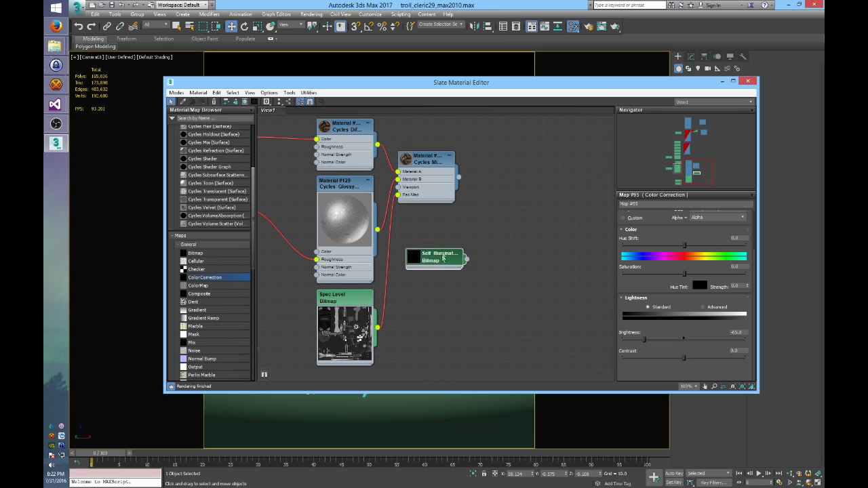
drag(436, 265, 429, 344)
middle_drag(429, 345, 457, 275)
drag(456, 274, 388, 318)
double_click(372, 325)
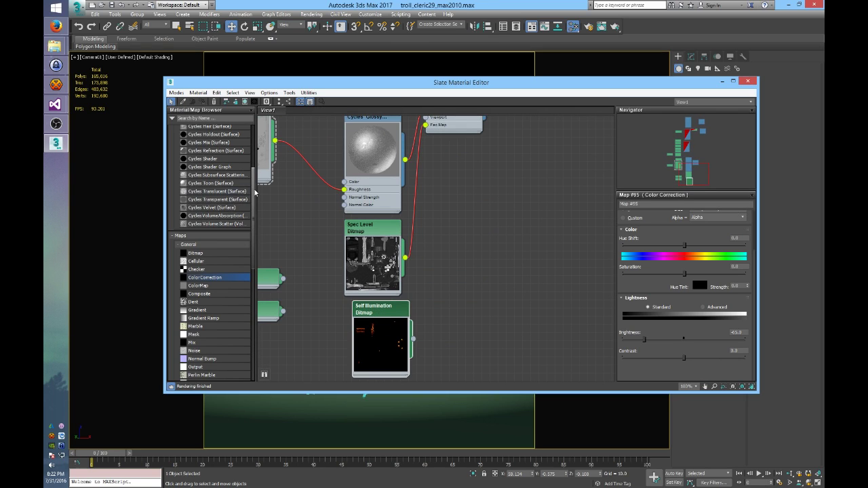
Add a Cycles Emission material and connect the Self Illumination bitmap to its Color input.
scroll(224, 193, up, 5)
drag(215, 189, 507, 244)
drag(413, 338, 475, 257)
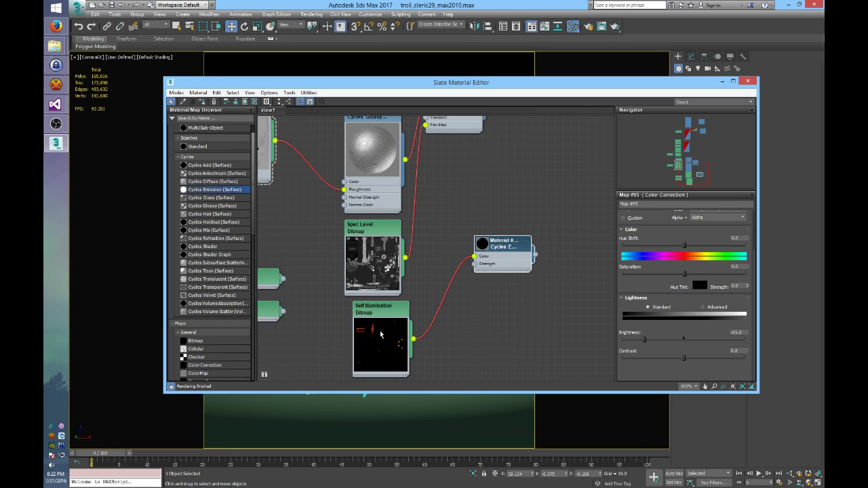
Place the Emission material below the Mix and combine them in a new Cycles Add, Mix as Material A and Emission as Material B.
middle_drag(481, 227, 408, 299)
drag(433, 326, 412, 295)
drag(388, 156, 413, 189)
drag(206, 170, 482, 239)
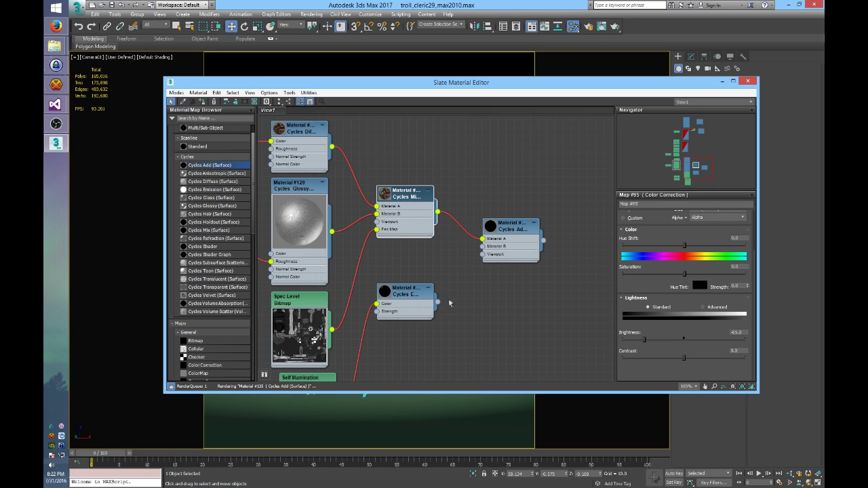
drag(438, 302, 483, 247)
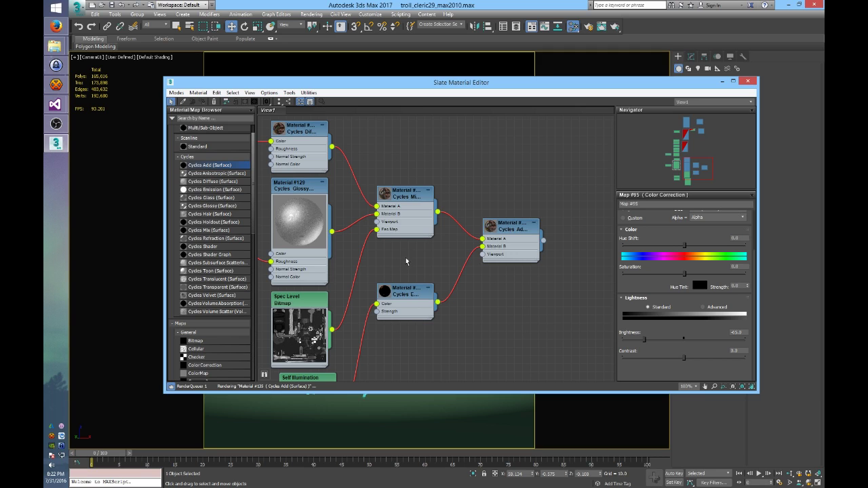
Move the Opacity bitmap beneath the Cycles Add material, align it there and enlarge its node preview.
middle_drag(489, 235, 351, 292)
mouse_move(407, 290)
mouse_down()
mouse_move(391, 287)
mouse_move(399, 288)
mouse_up()
drag(279, 256, 547, 264)
middle_drag(578, 224, 452, 271)
drag(392, 316, 449, 275)
double_click(450, 275)
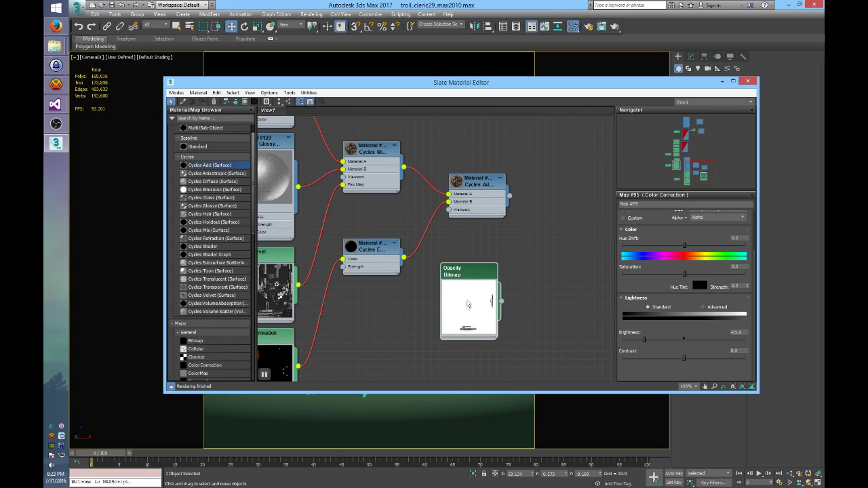
drag(466, 306, 466, 281)
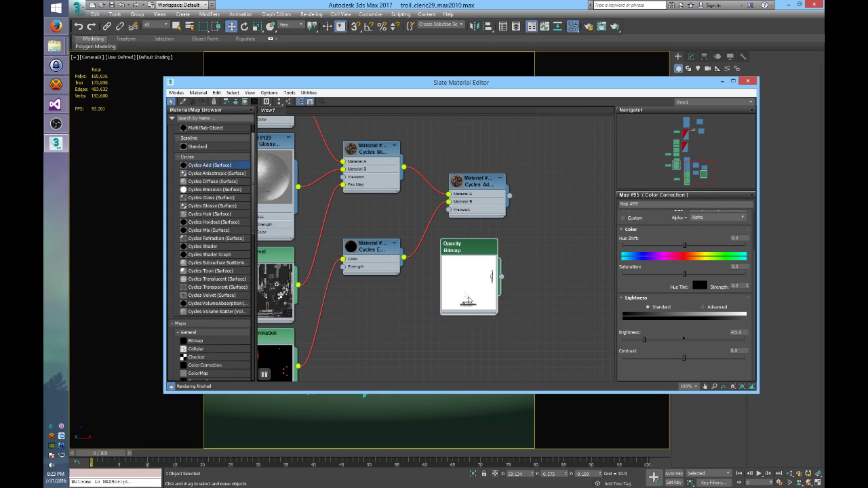
drag(455, 252, 464, 251)
middle_drag(535, 228, 485, 288)
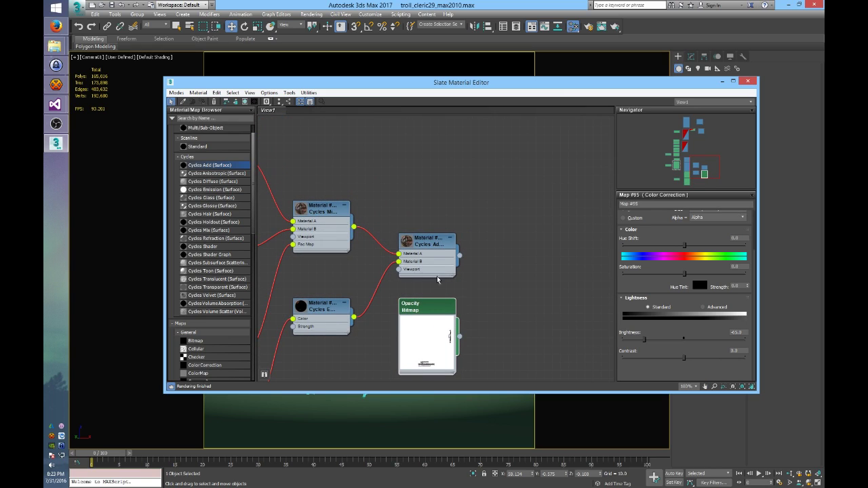
Add a Cycles Transparent material and place it above the Cycles Add material.
click(433, 245)
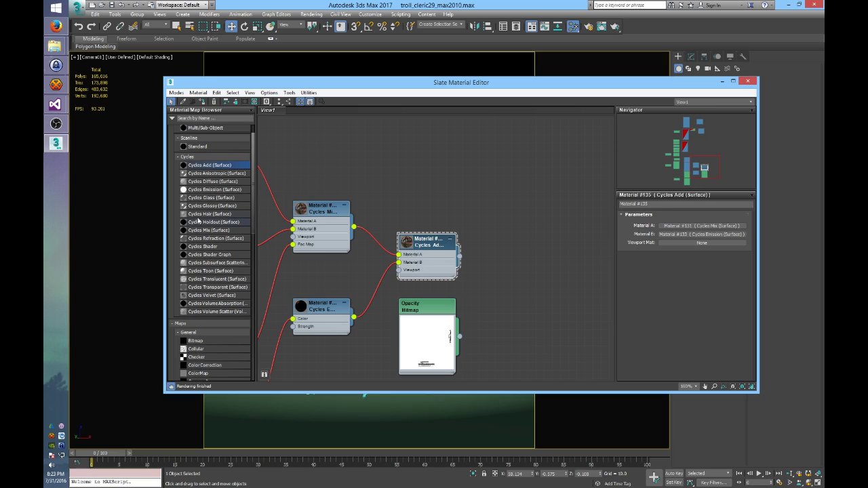
drag(226, 288, 380, 270)
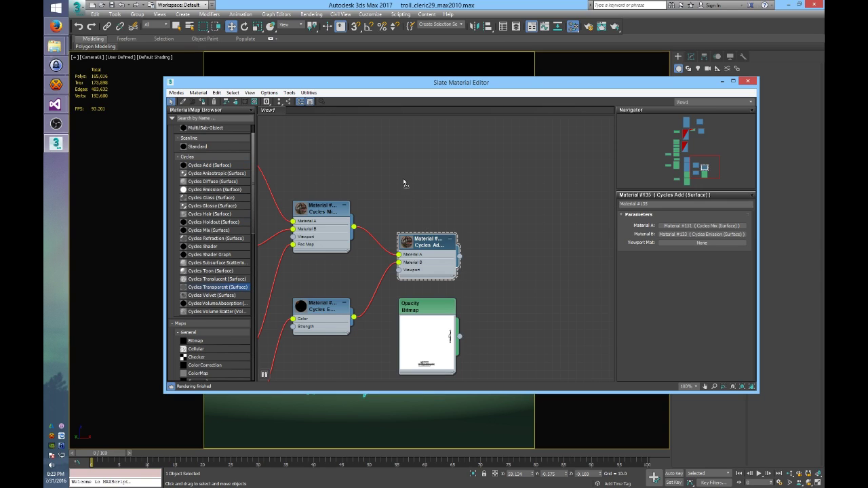
drag(404, 184, 401, 175)
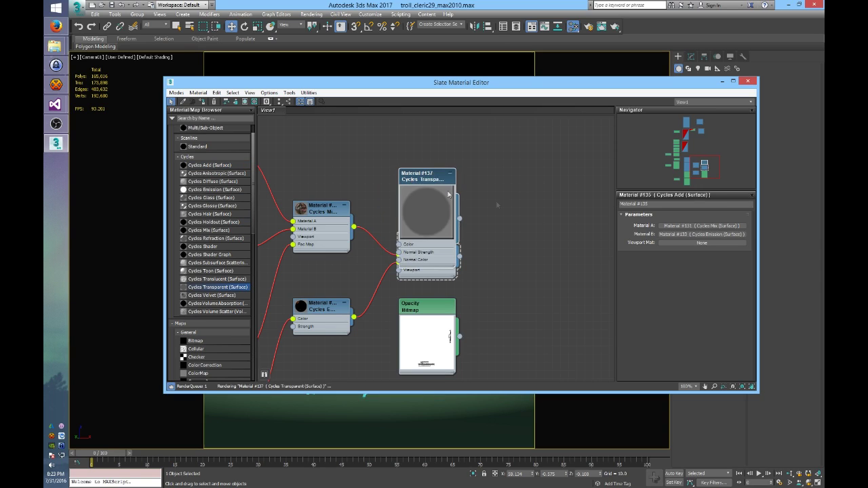
drag(405, 172, 405, 130)
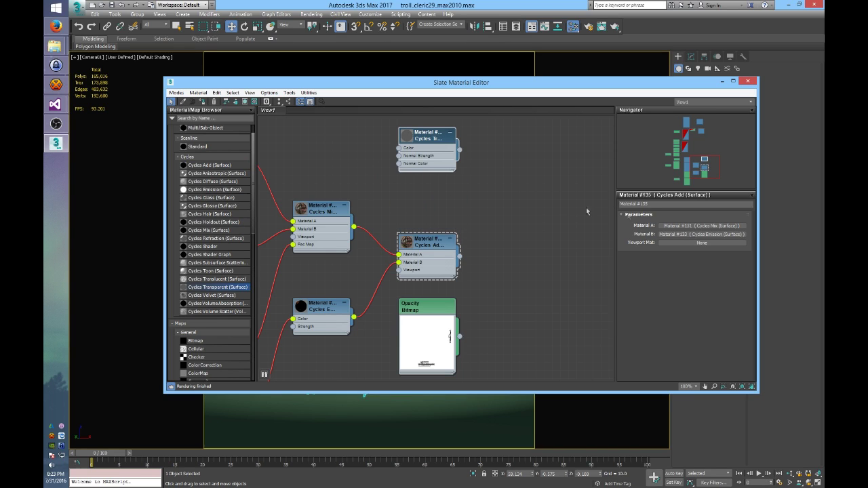
Set the Cycles Transparent material's color to pure white (255, 255, 255), enlarge its preview and shift it clear of the Add node.
double_click(427, 141)
click(668, 225)
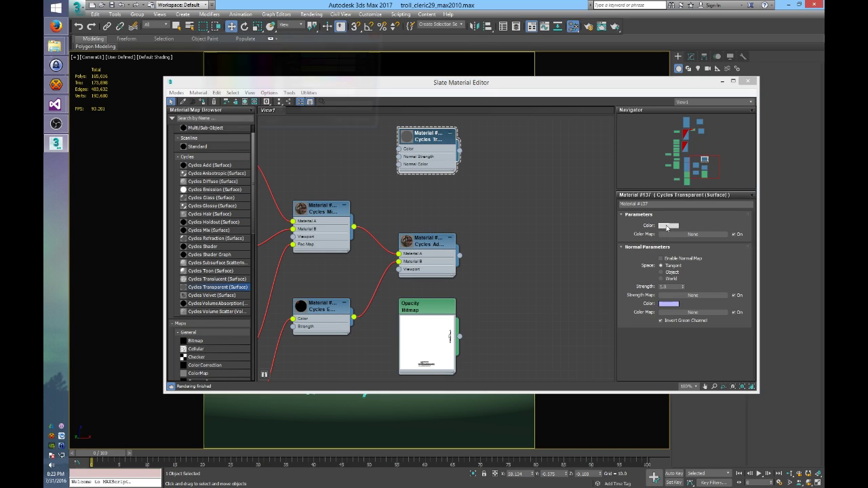
drag(277, 102, 276, 53)
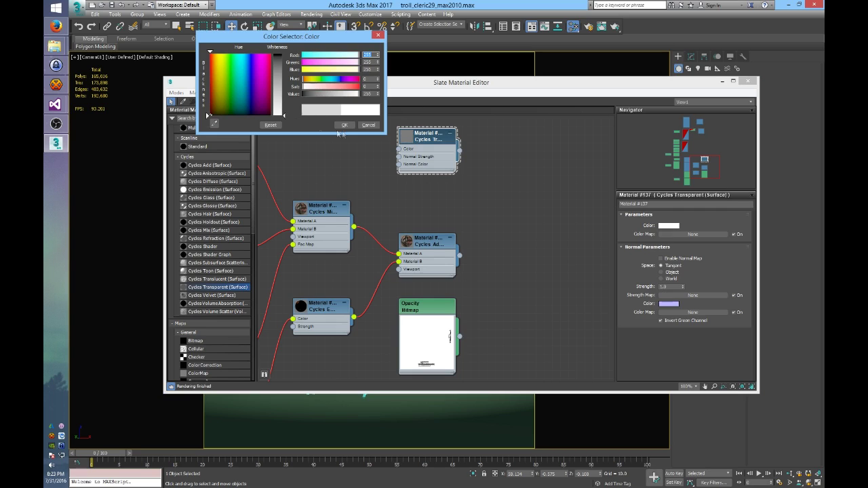
click(344, 125)
double_click(408, 138)
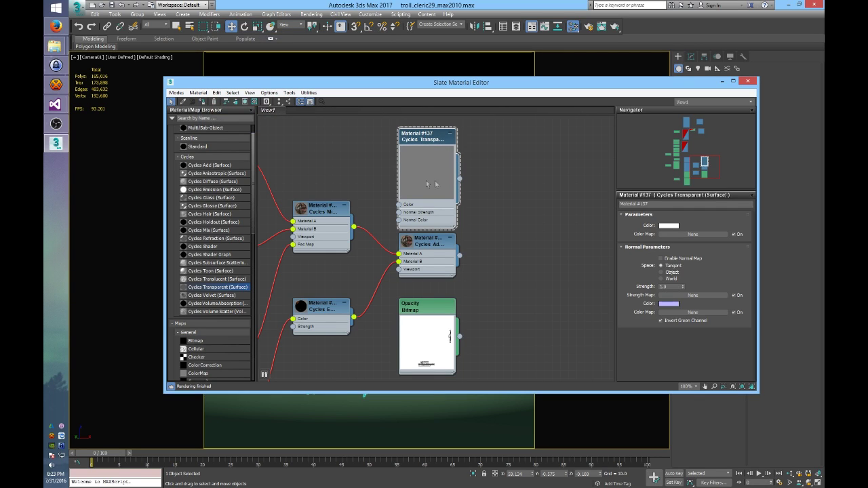
drag(427, 141, 426, 134)
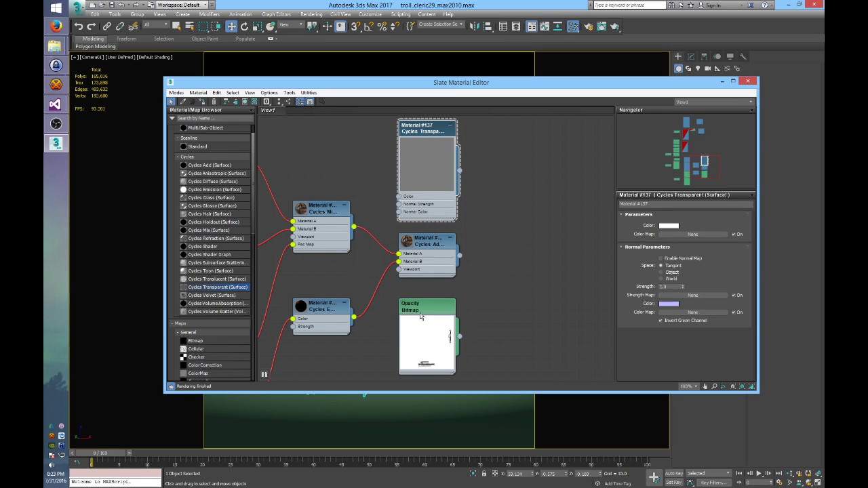
Add a second Cycles Mix material to the right of the Transparent and Add materials.
middle_drag(493, 288, 460, 293)
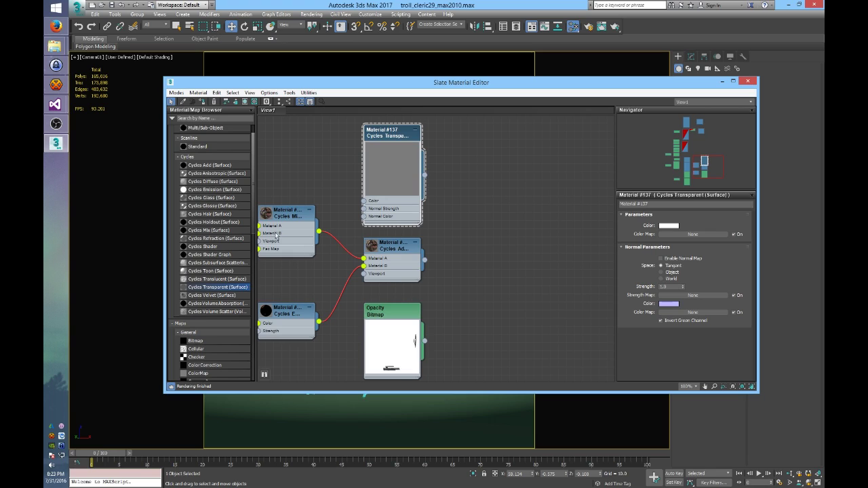
drag(223, 236, 532, 221)
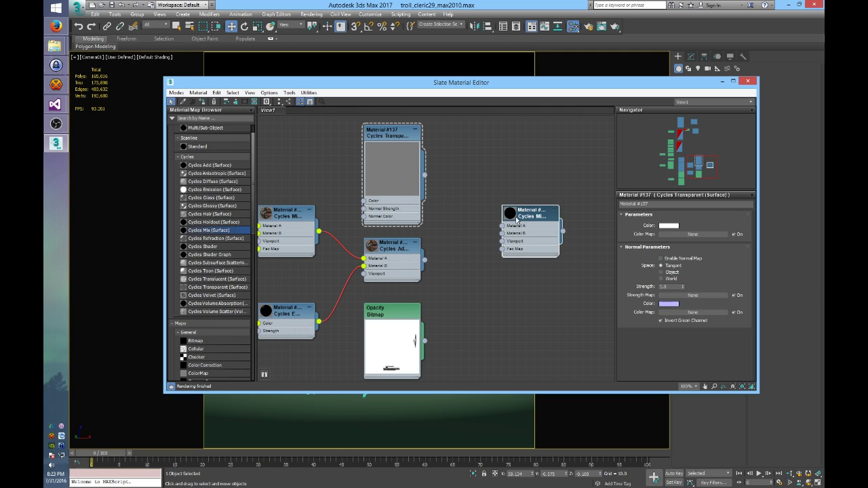
drag(516, 217, 516, 209)
middle_drag(521, 230, 519, 217)
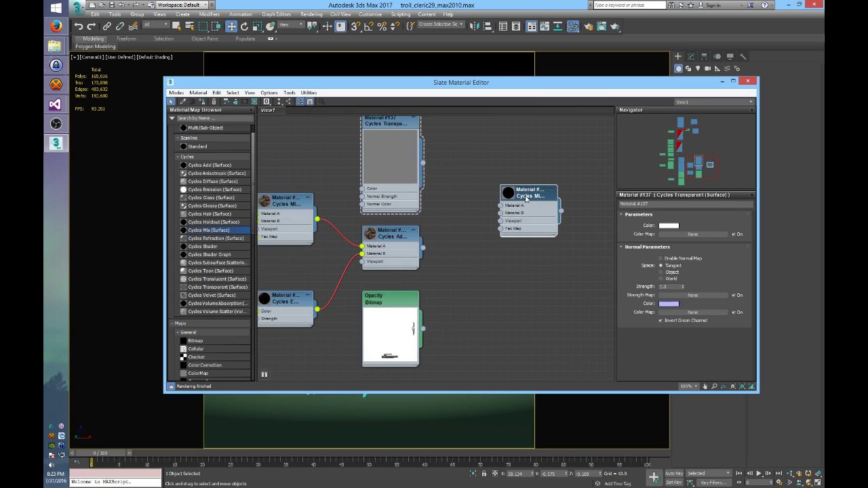
click(527, 198)
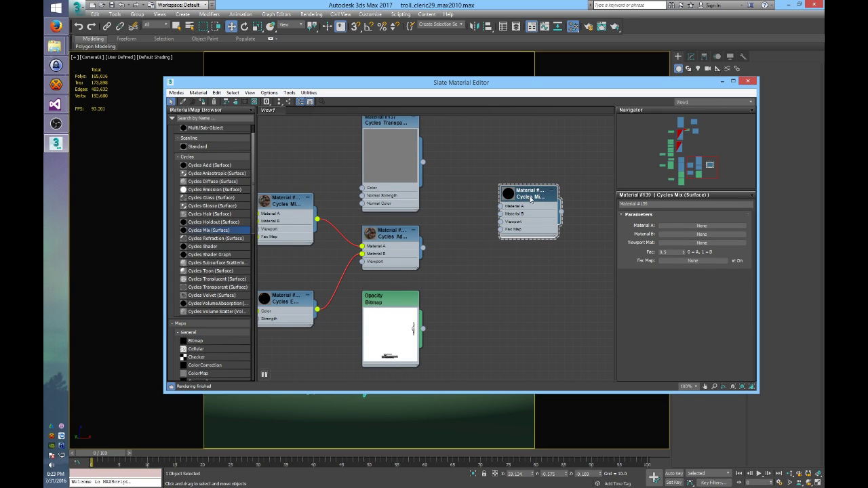
drag(532, 199, 523, 182)
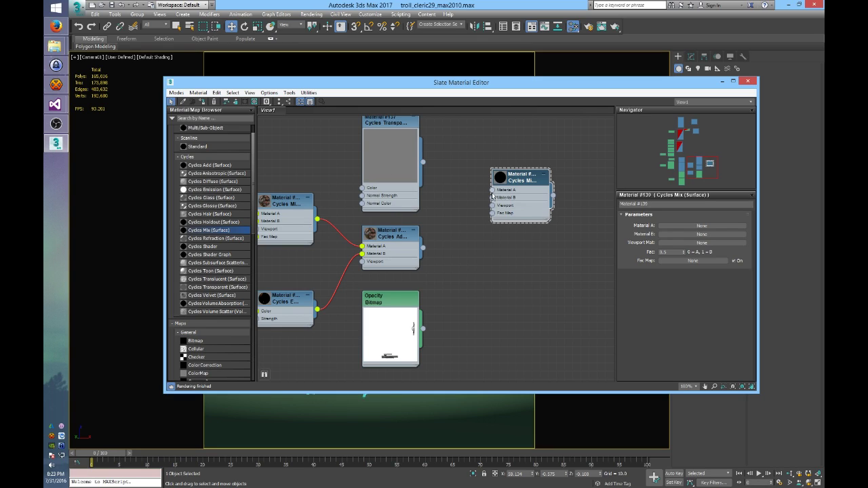
Connect Transparent to the new Mix's Material A, Cycles Add to Material B, and the Opacity bitmap to Fac Map.
double_click(391, 303)
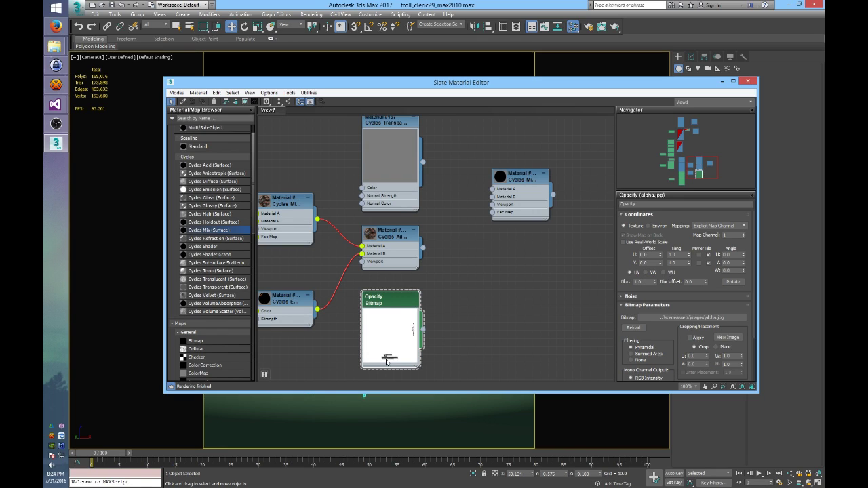
click(520, 181)
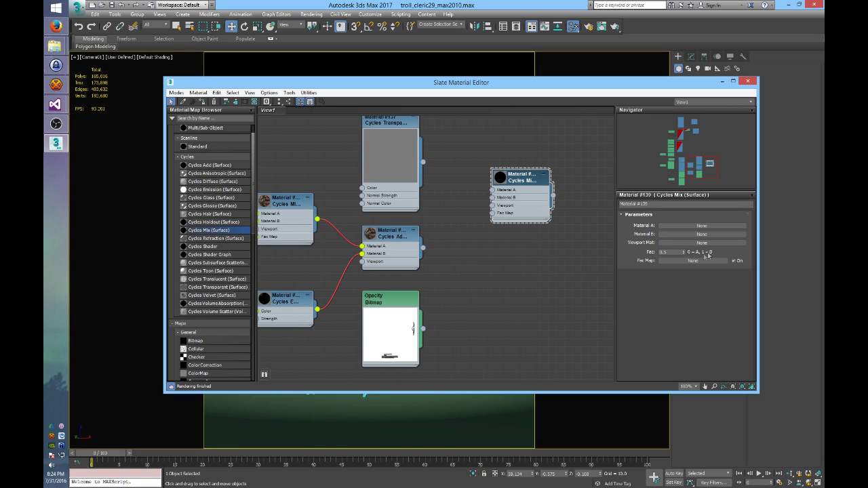
drag(422, 162, 491, 195)
drag(423, 249, 493, 198)
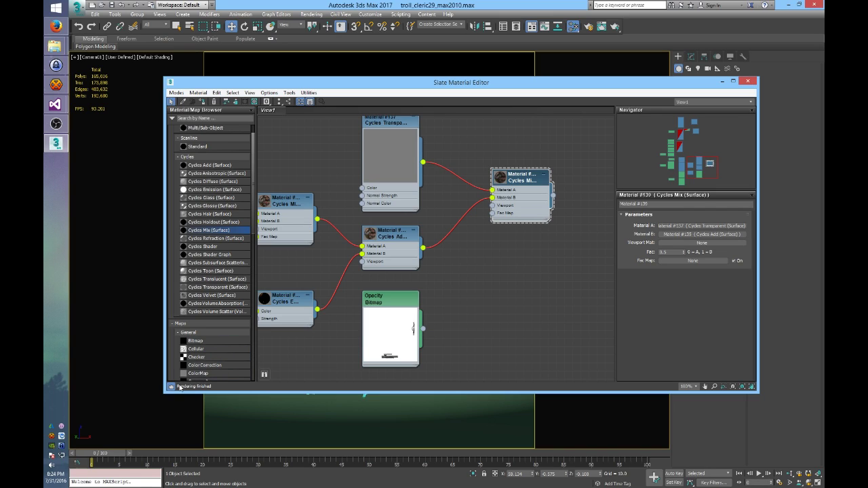
drag(423, 330, 492, 213)
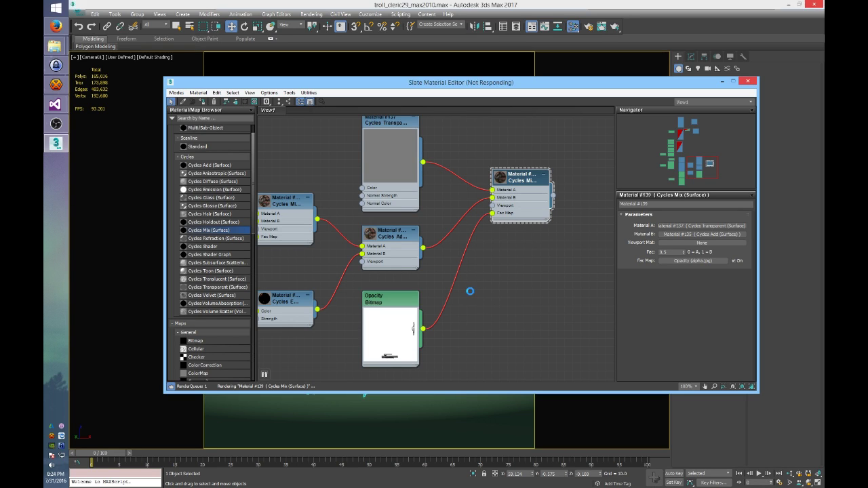
Move the Color Correction map with its Glossiness bitmap farther from the Glossy material and bring the Normal bitmap up beside it.
key(l)
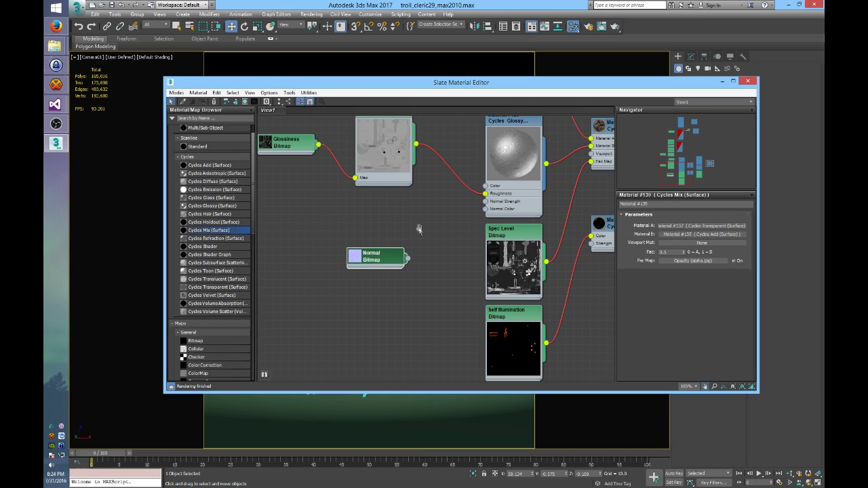
middle_drag(419, 230, 468, 325)
drag(367, 192, 497, 310)
drag(479, 224, 397, 191)
drag(471, 360, 447, 287)
middle_drag(485, 252, 410, 264)
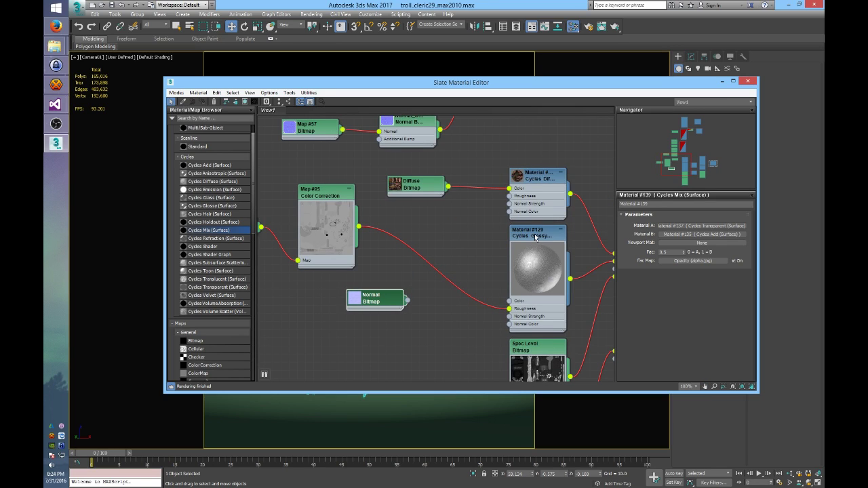
Enable the normal map on the Cycles Glossy and Diffuse materials and connect the Normal bitmap to both Normal Color inputs.
double_click(536, 236)
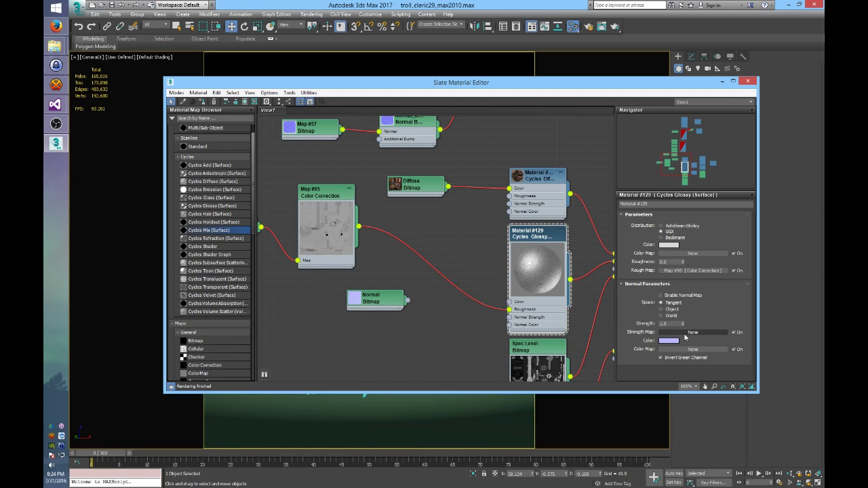
click(679, 297)
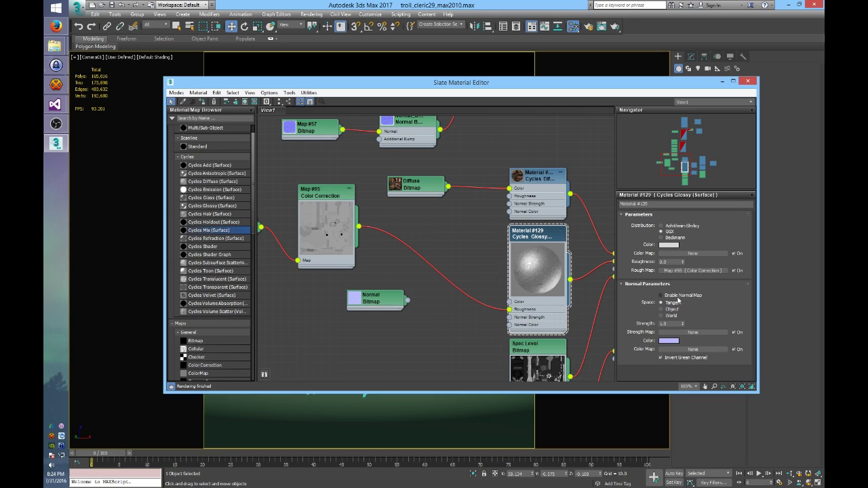
click(541, 174)
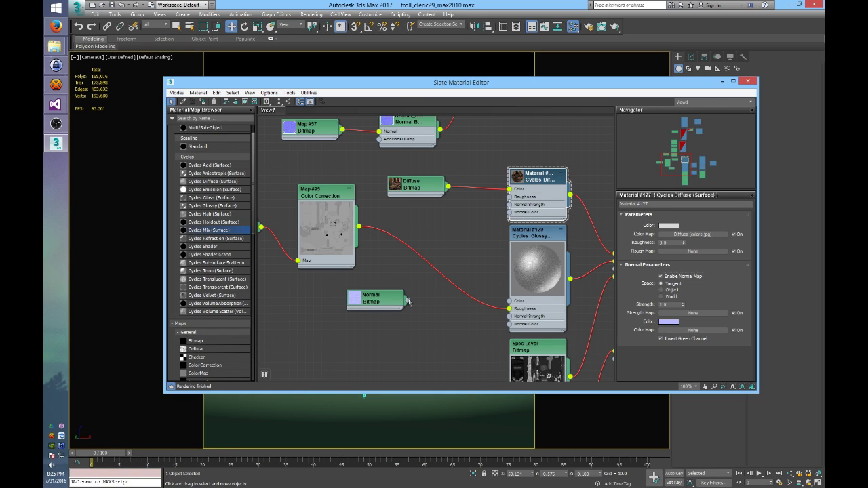
drag(408, 301, 509, 324)
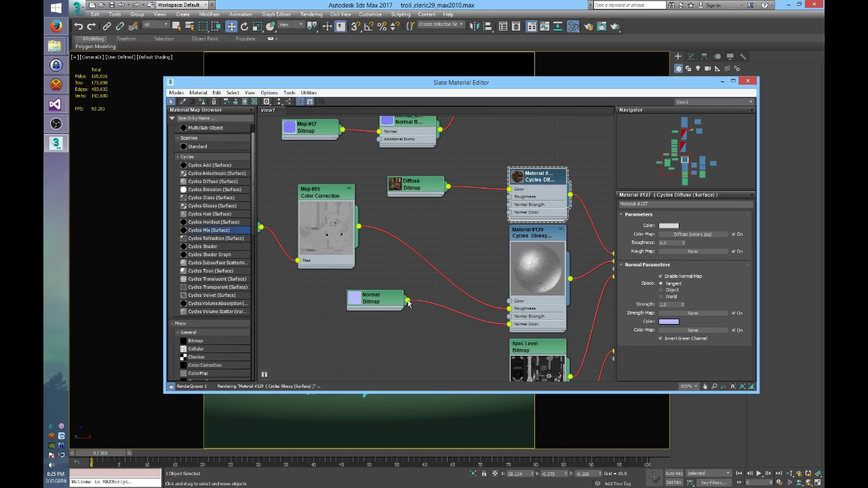
drag(408, 302, 510, 213)
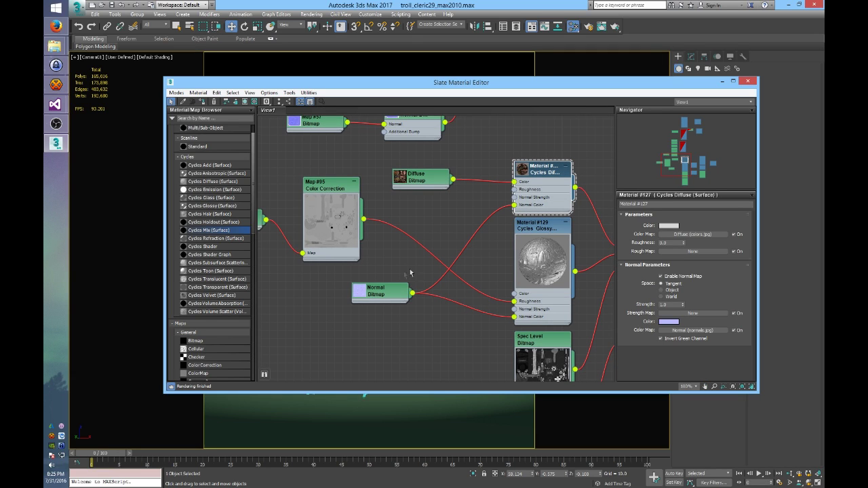
Assign the final Cycles Mix material to the selected troll body and set its Fac to 0.51.
middle_drag(500, 257, 560, 297)
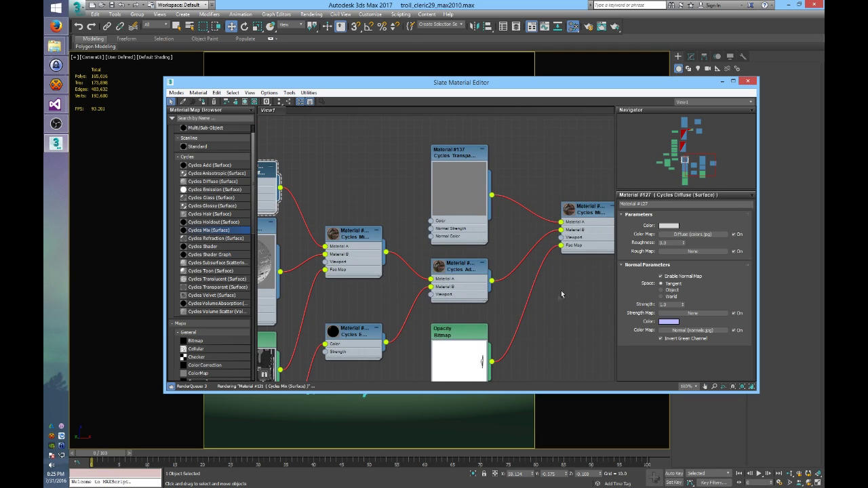
click(591, 218)
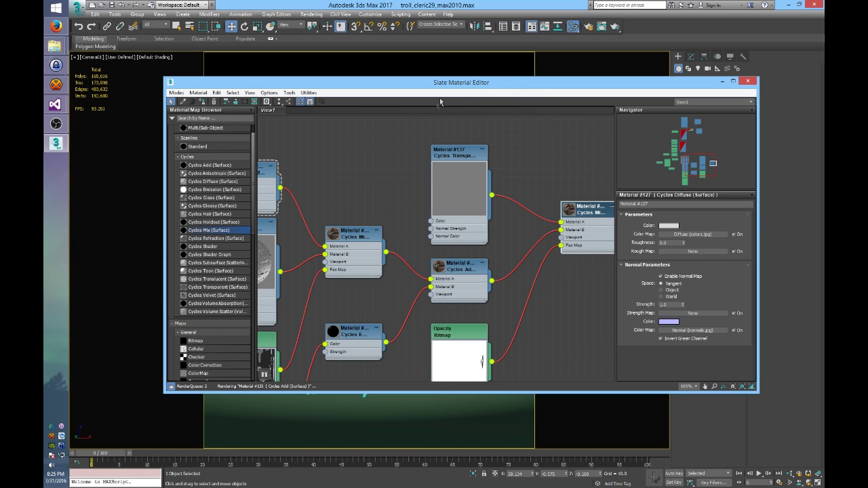
drag(440, 83, 493, 135)
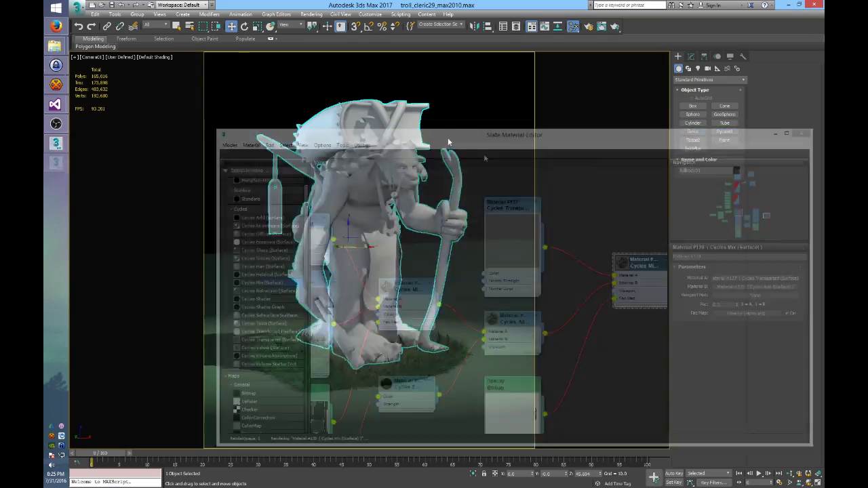
drag(450, 140, 373, 284)
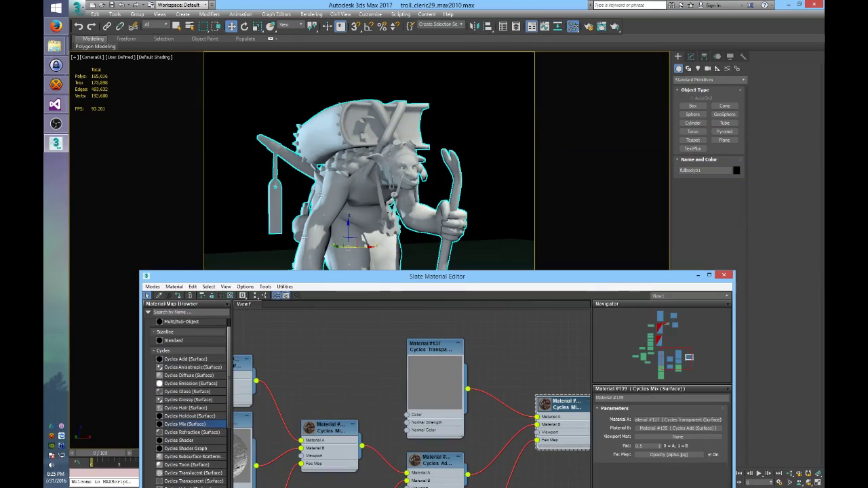
click(178, 296)
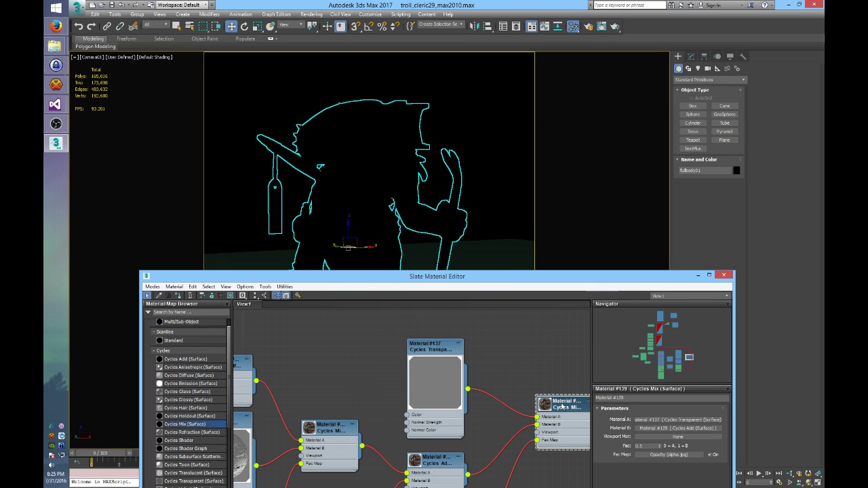
middle_drag(558, 370, 423, 295)
click(660, 445)
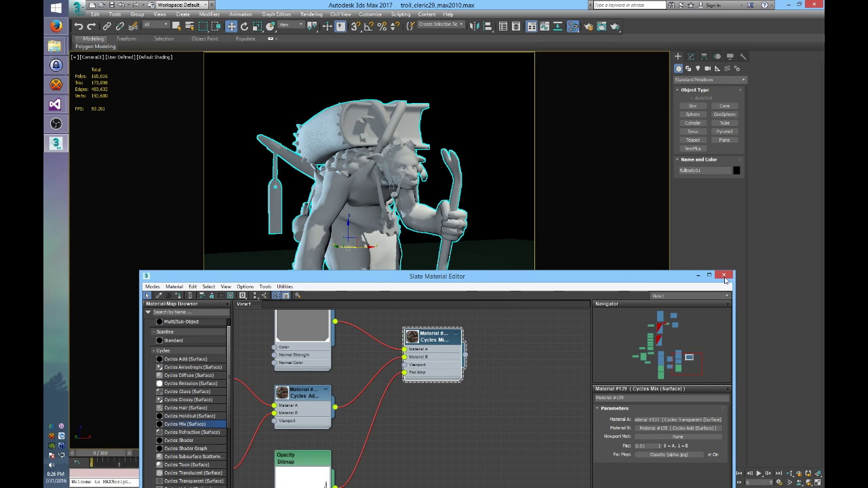
click(725, 277)
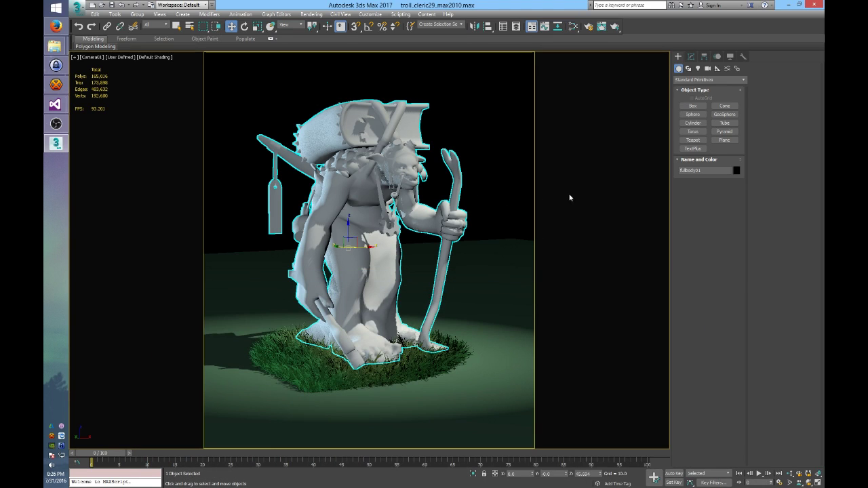
Reopen the Slate Material Editor and look over the node network feeding the final Cycles Mix material.
key(m)
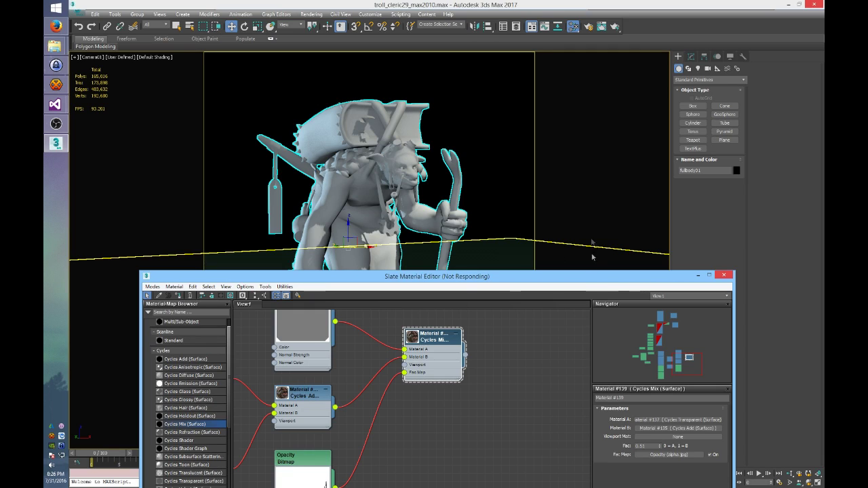
drag(492, 197, 533, 117)
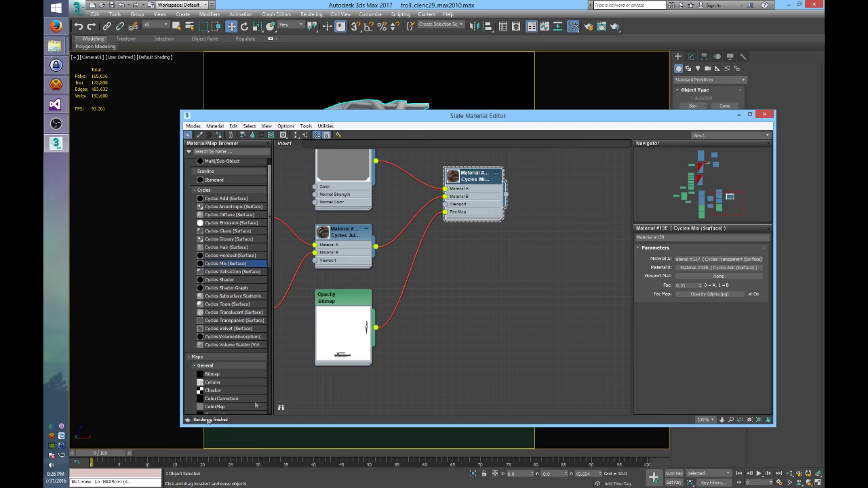
middle_drag(490, 261, 586, 272)
mouse_move(325, 285)
middle_down()
mouse_move(417, 290)
mouse_move(319, 292)
middle_up()
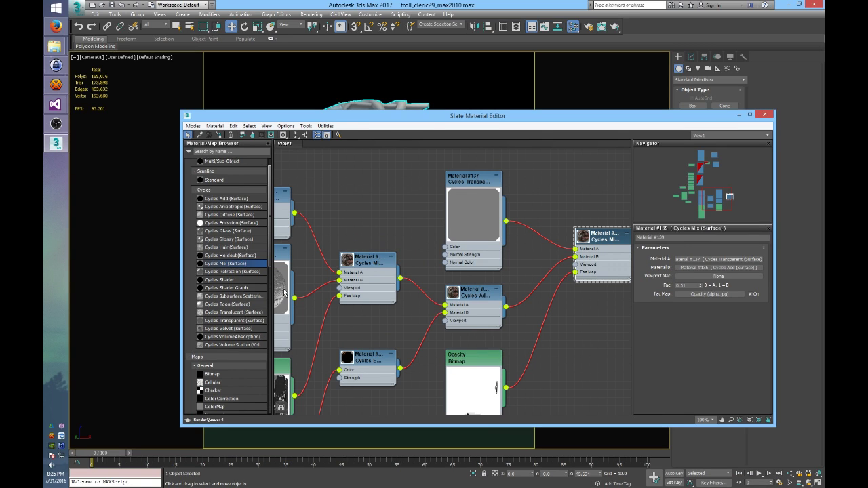
middle_drag(380, 333, 386, 330)
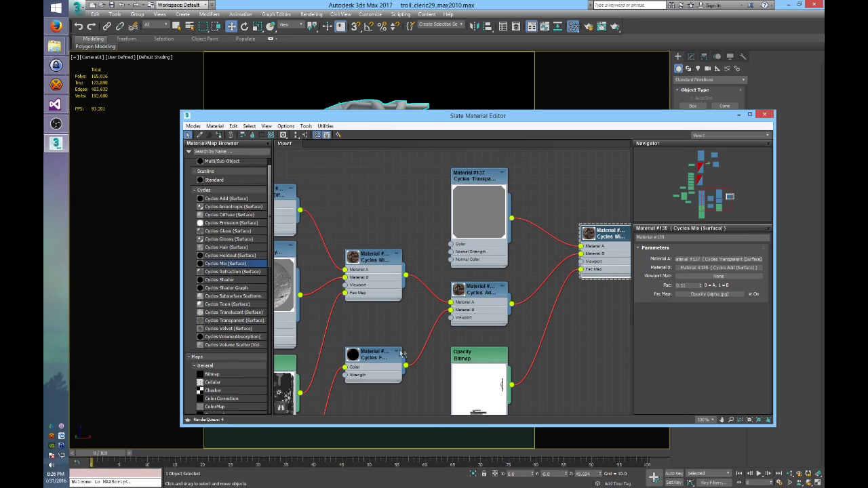
middle_drag(398, 216, 282, 293)
Turn off the environment map and set the environment background color to white.
click(311, 14)
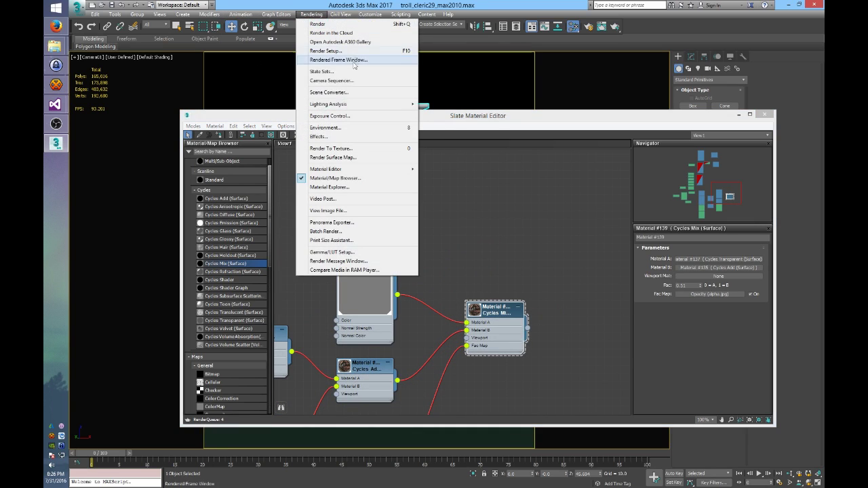
click(336, 128)
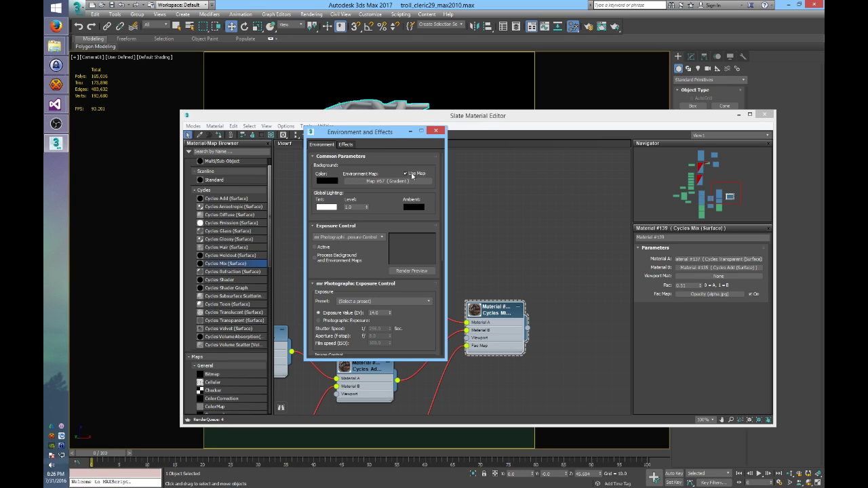
click(406, 174)
click(330, 180)
drag(283, 105, 283, 111)
click(343, 127)
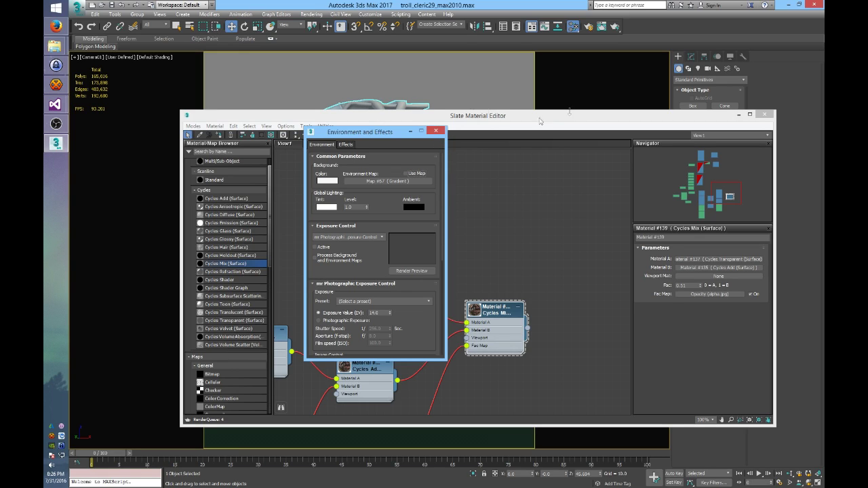
click(435, 132)
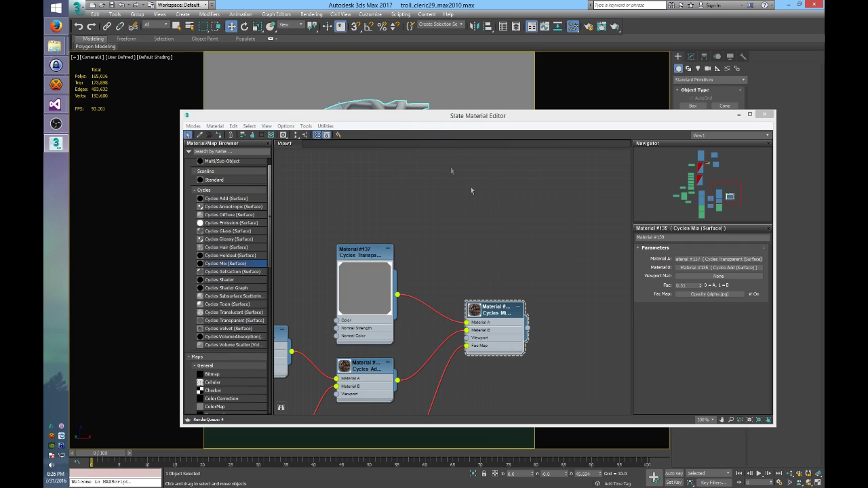
Close the Slate Material Editor and set the Cycles render tile width and height to 256.
drag(506, 116, 358, 213)
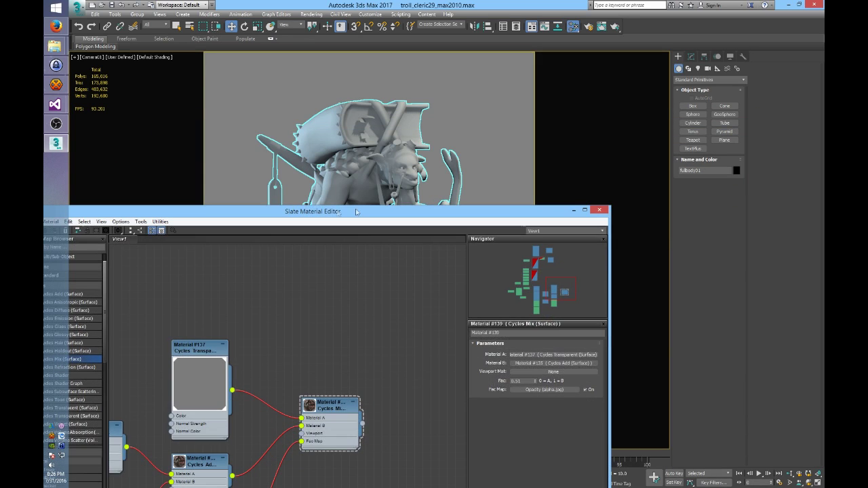
click(601, 214)
click(587, 26)
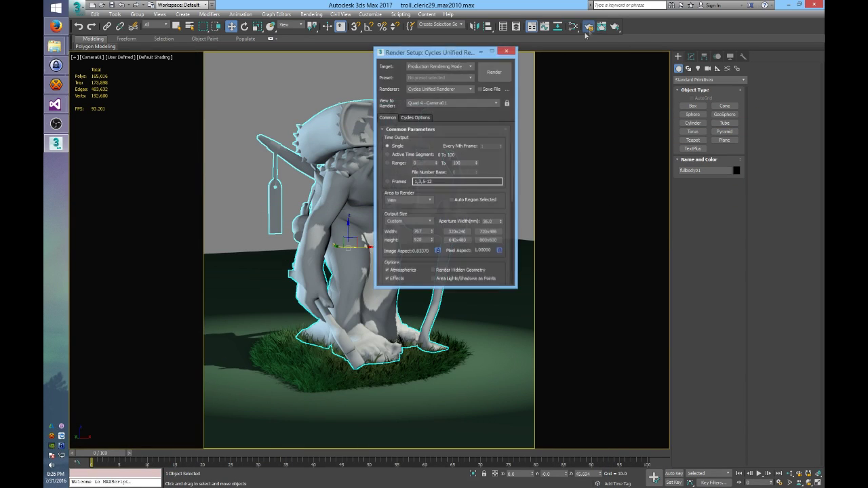
click(415, 117)
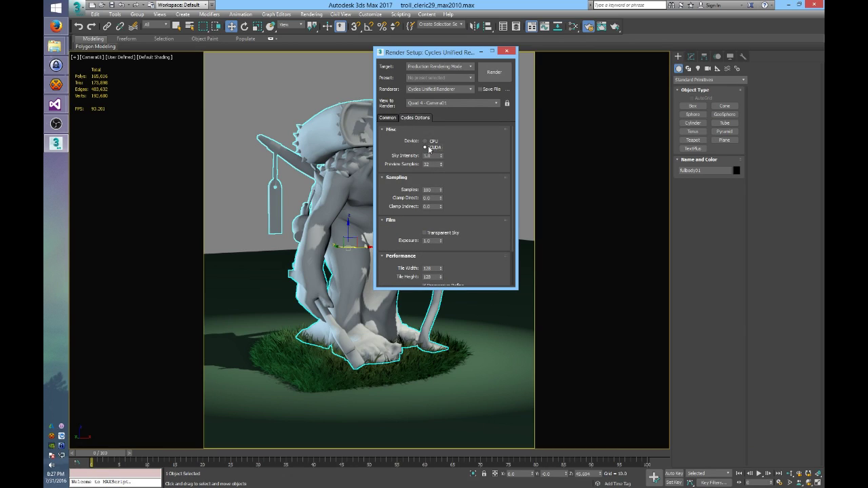
drag(494, 205, 494, 160)
click(433, 223)
text(256)
key(Tab)
text(2)
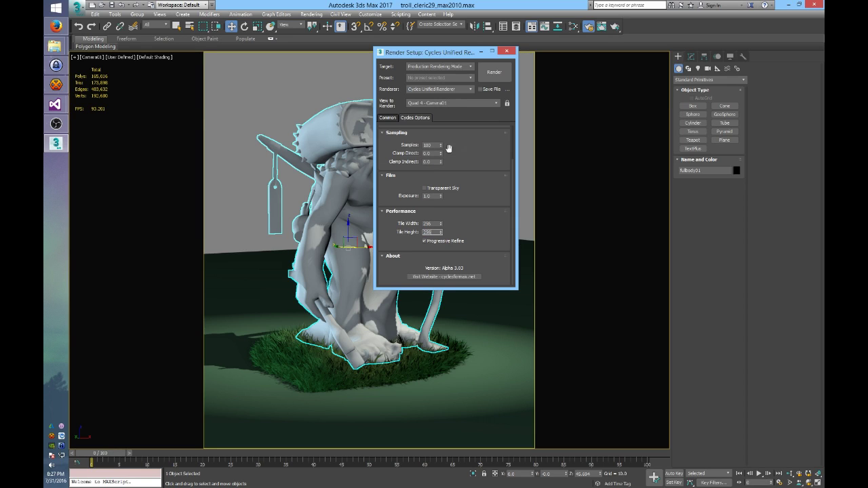
Set the Cycles render samples to 250 and render the Camera01 view, closing the render windows when done.
drag(458, 160, 459, 205)
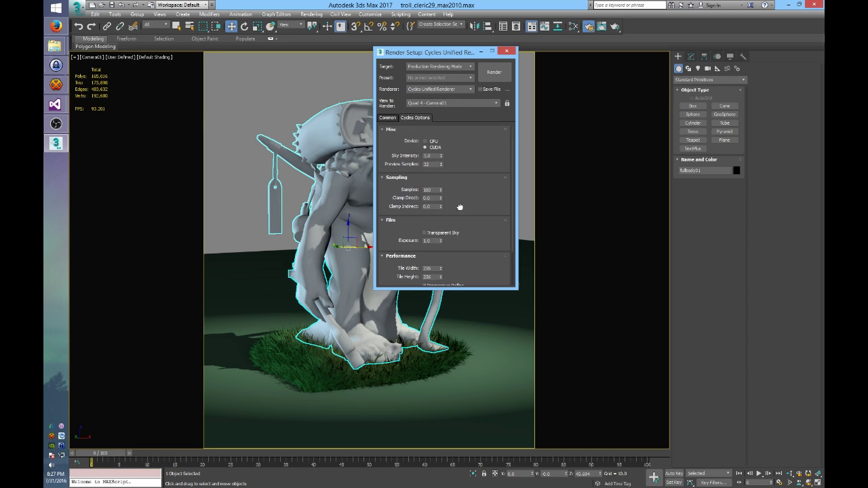
click(496, 73)
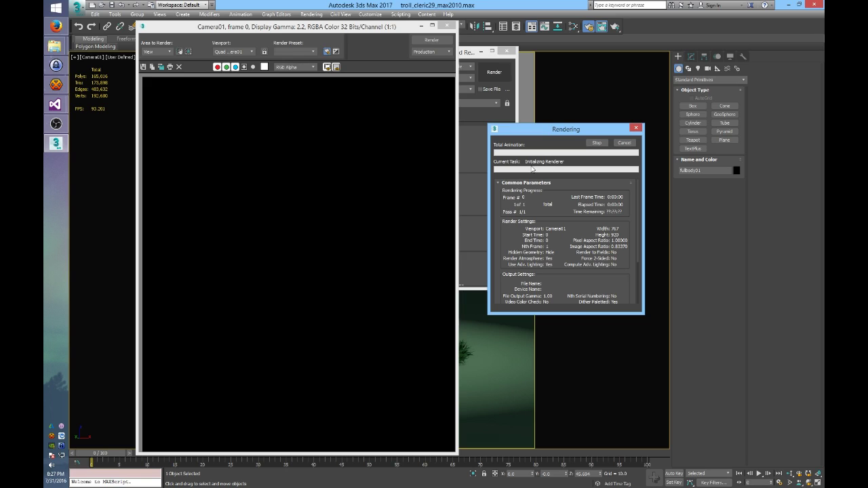
drag(559, 134, 564, 130)
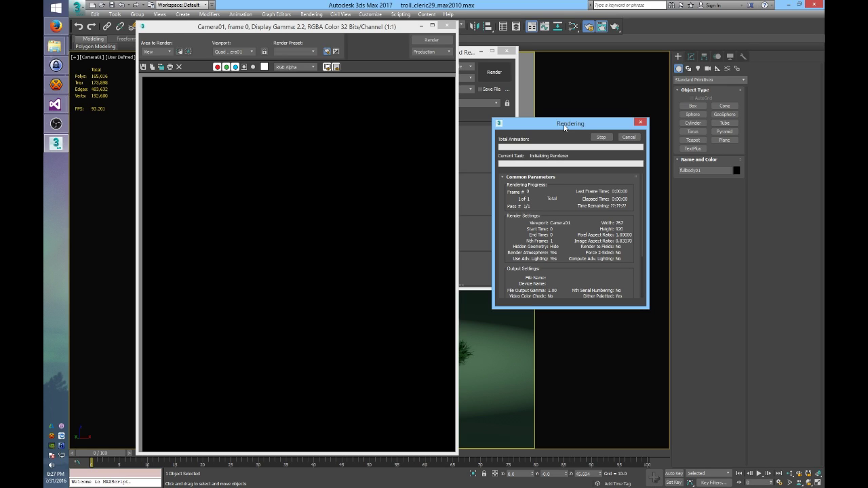
mouse_move(565, 127)
mouse_down()
mouse_move(551, 129)
mouse_move(565, 140)
mouse_up()
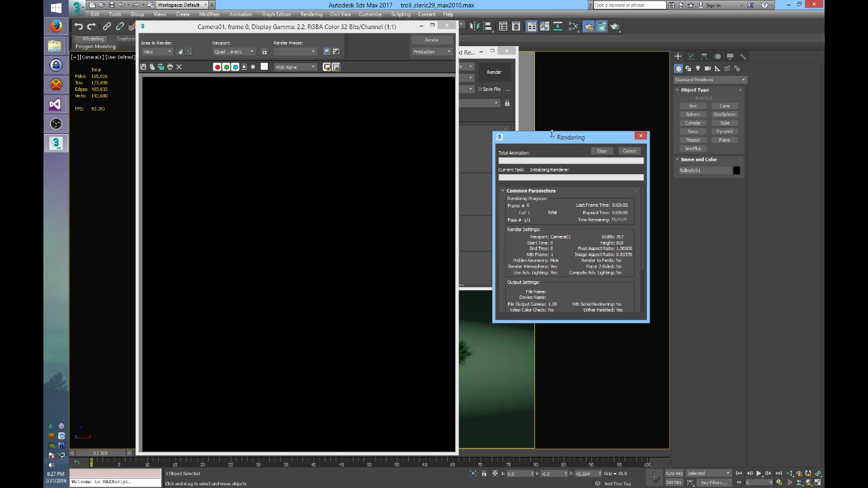
drag(552, 133, 547, 131)
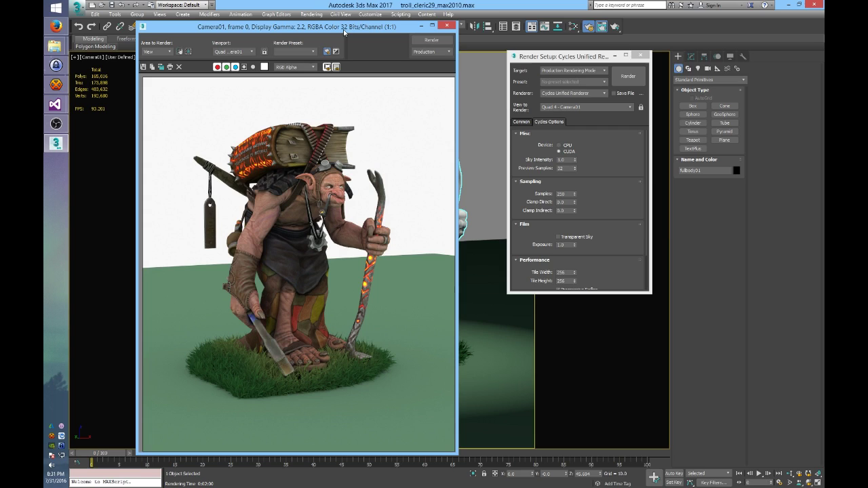
drag(344, 32, 343, 26)
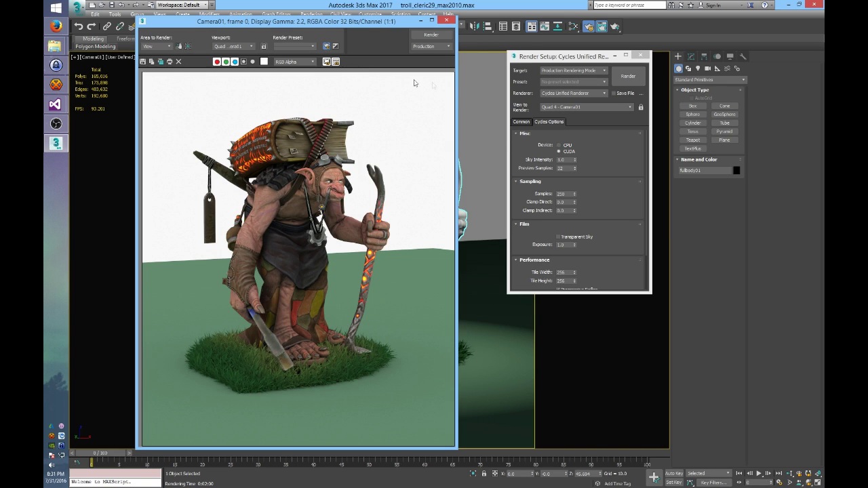
click(449, 23)
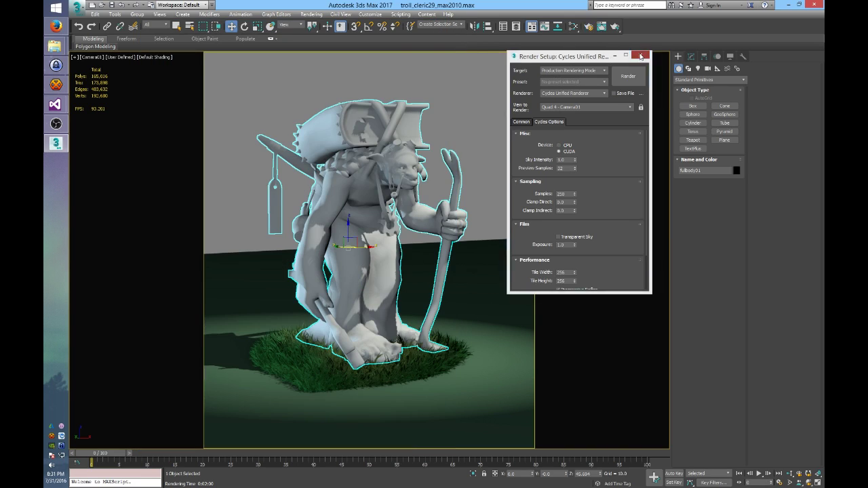
click(641, 56)
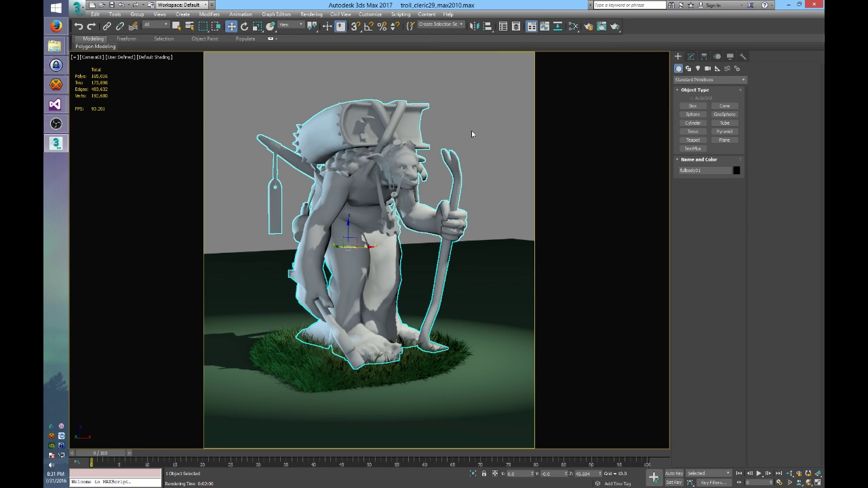
Review the Cycles Glossy material's normal parameters and its connections through the troll's node network in the Slate Material Editor.
key(m)
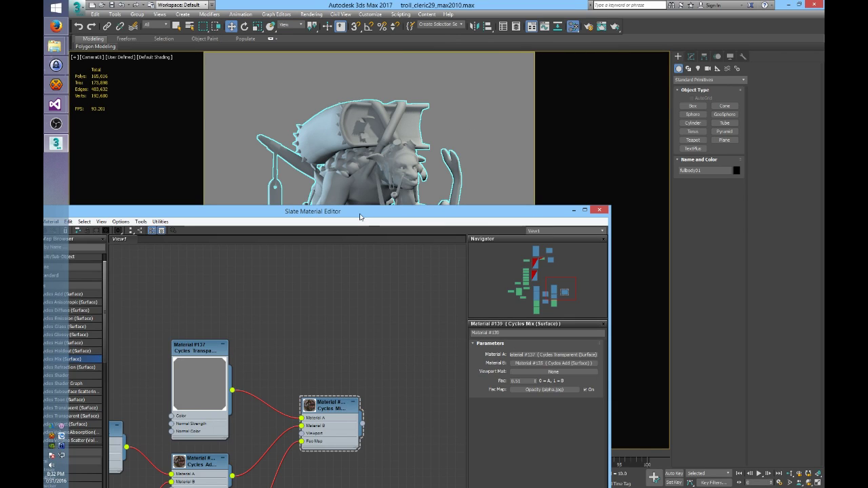
drag(363, 215, 481, 125)
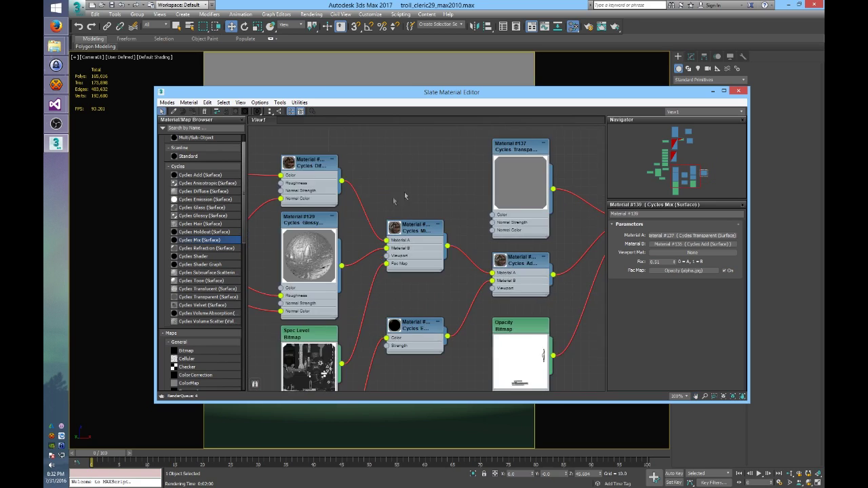
double_click(355, 236)
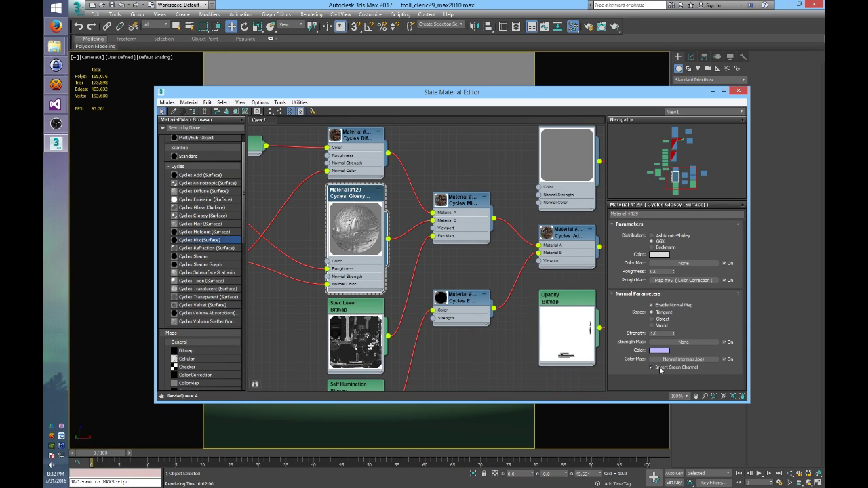
middle_drag(490, 361, 537, 331)
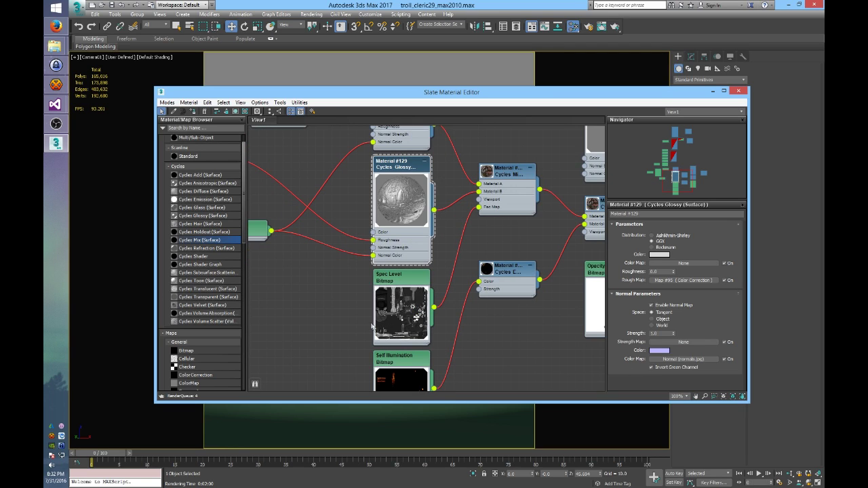
middle_drag(372, 327, 455, 354)
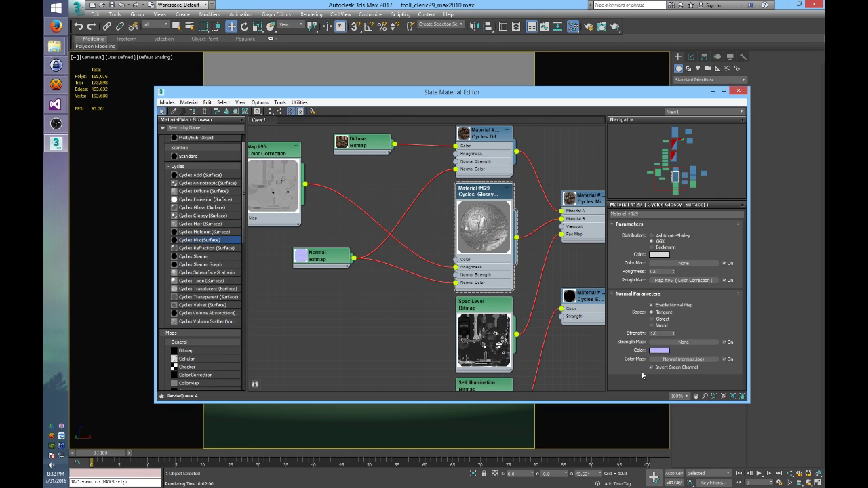
middle_drag(353, 296, 316, 320)
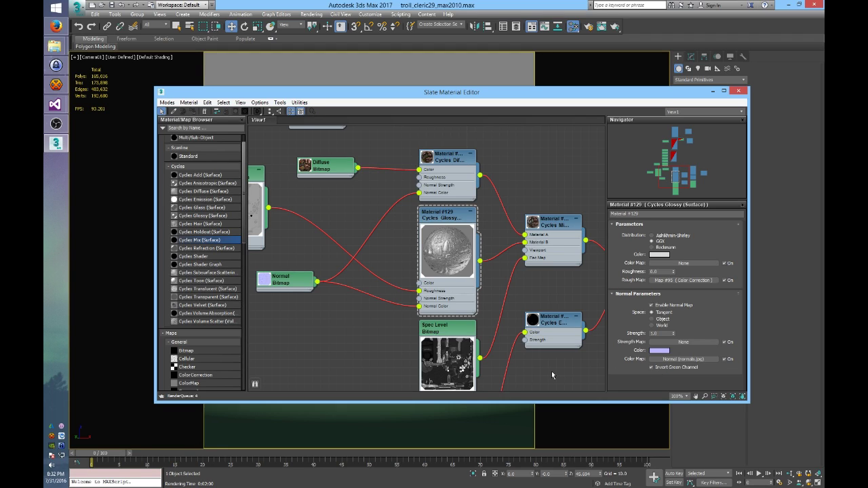
middle_drag(554, 371, 402, 342)
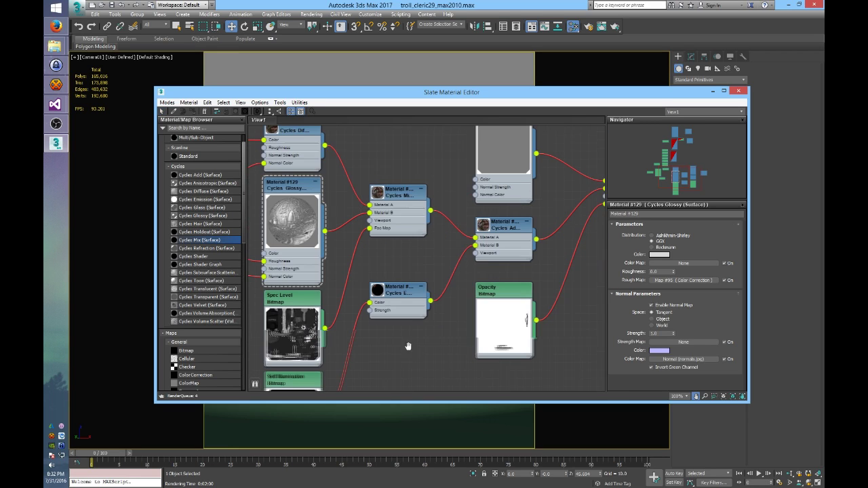
middle_drag(461, 306, 415, 335)
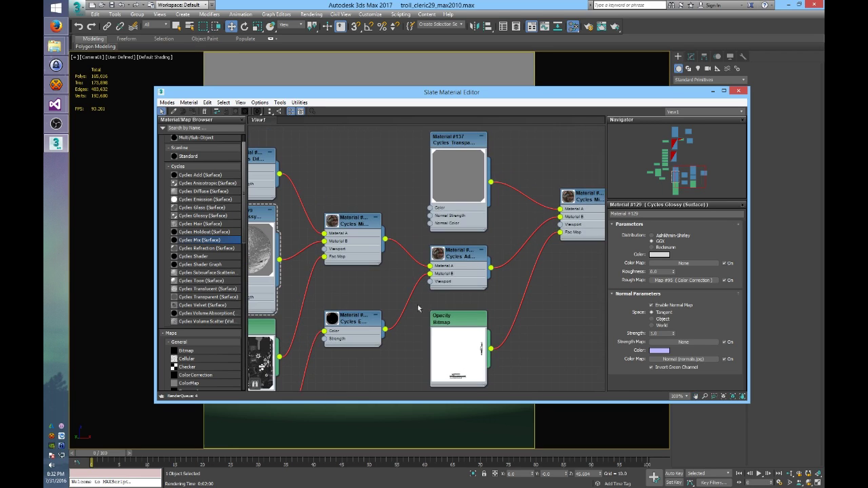